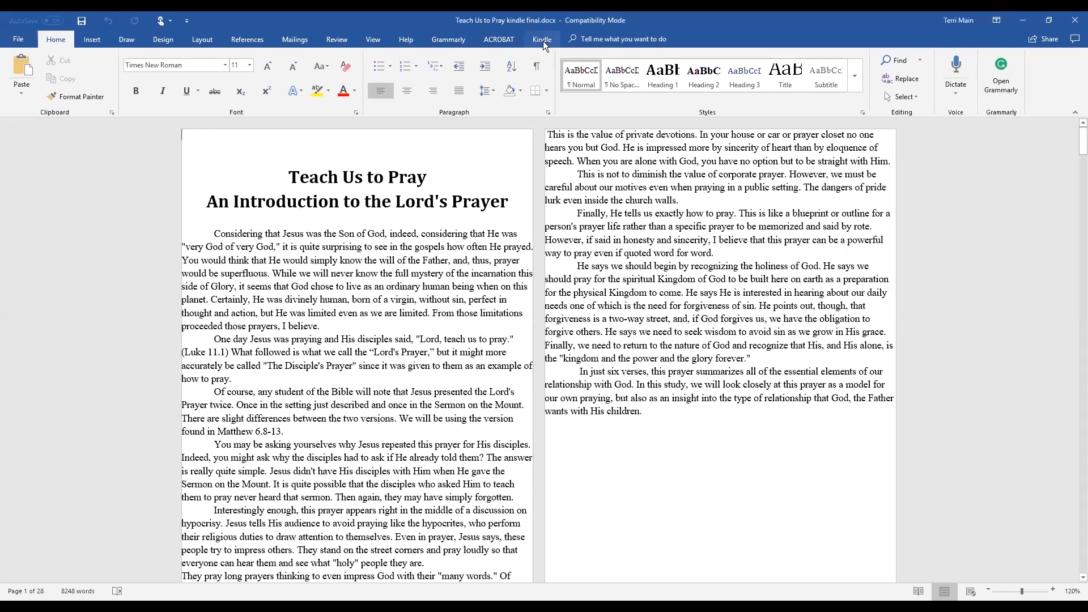
Complete the Kindle Get Started wizard with the Modern theme and a 6 x 9 print trim size.
left_click(541, 37)
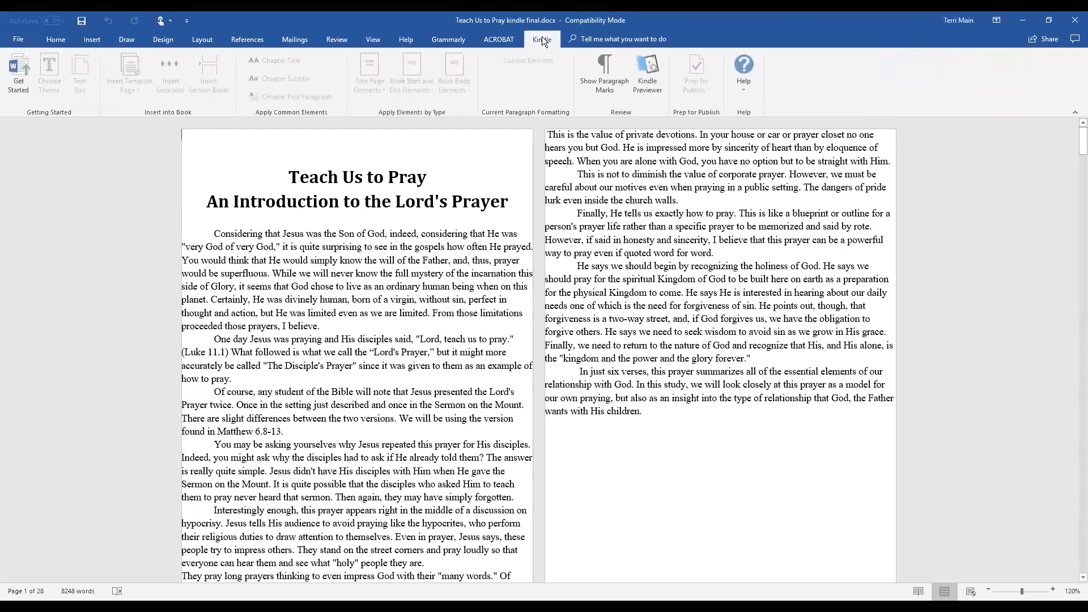
left_click(19, 80)
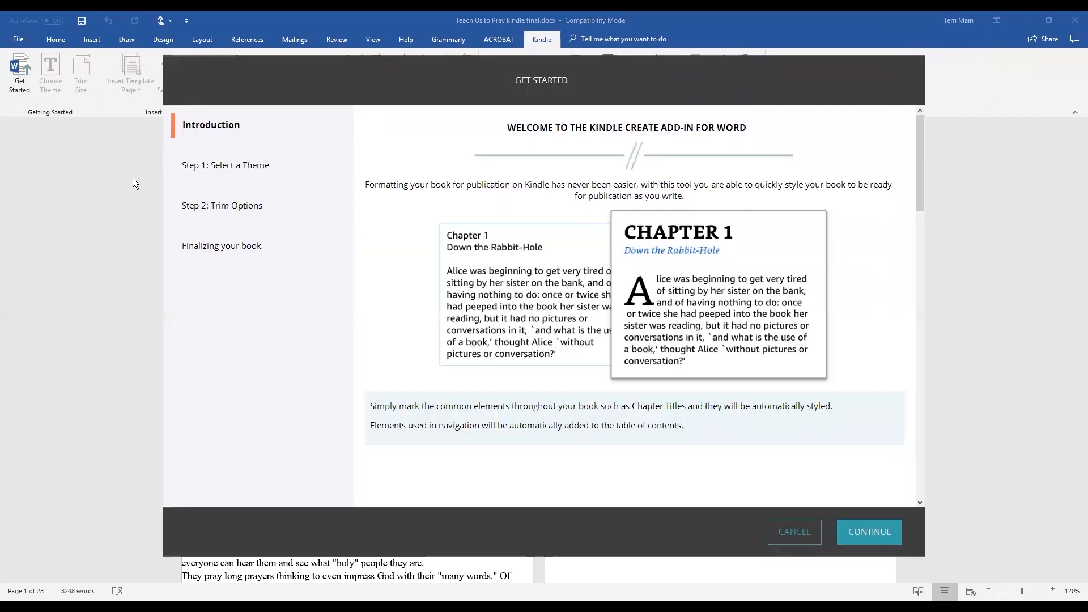
left_click(203, 170)
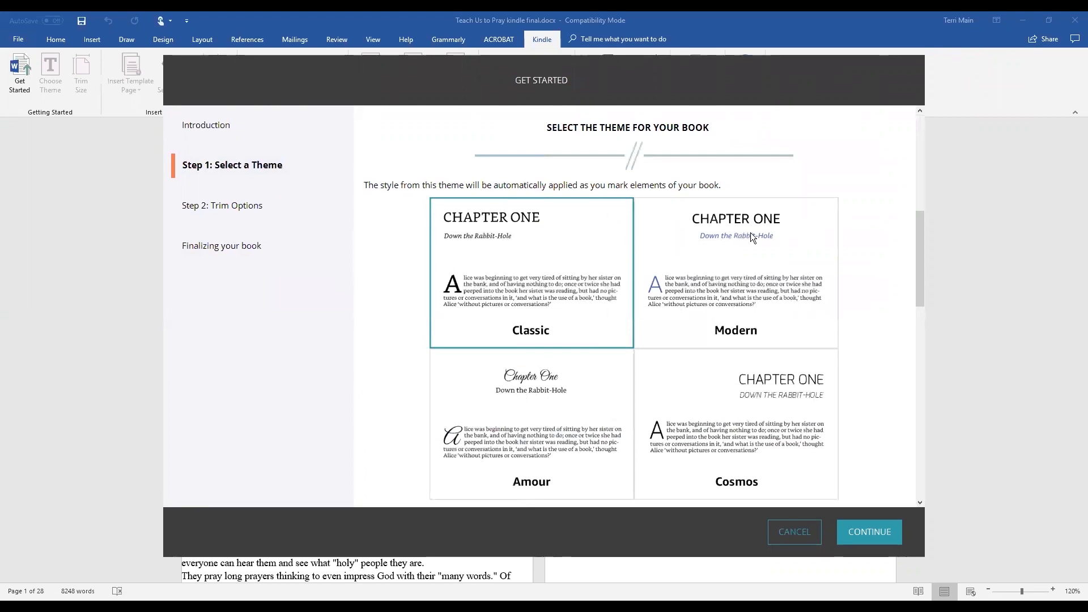
left_click(744, 249)
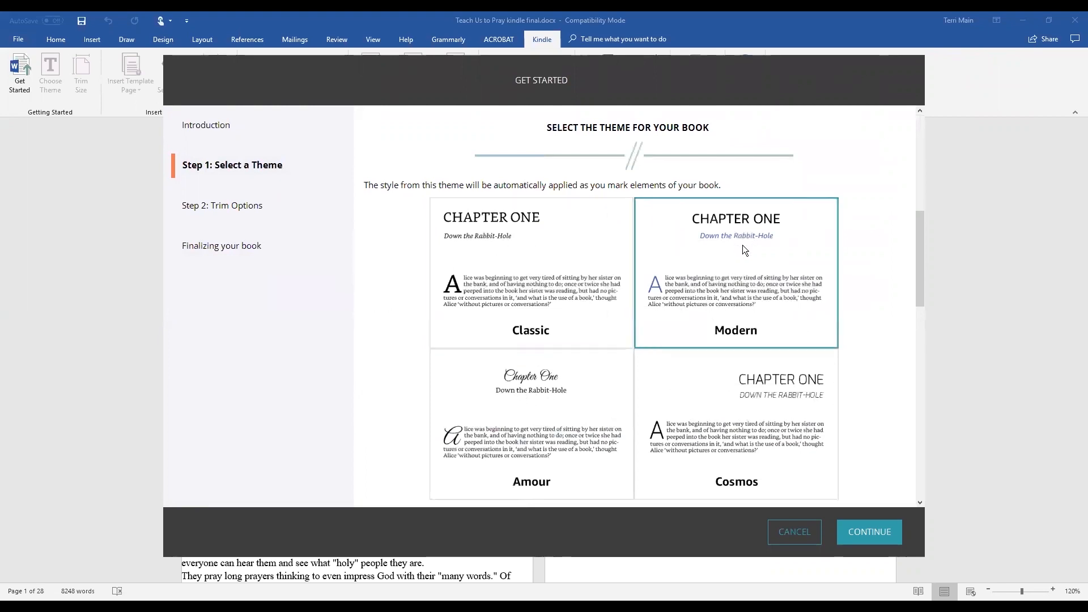
left_click(872, 526)
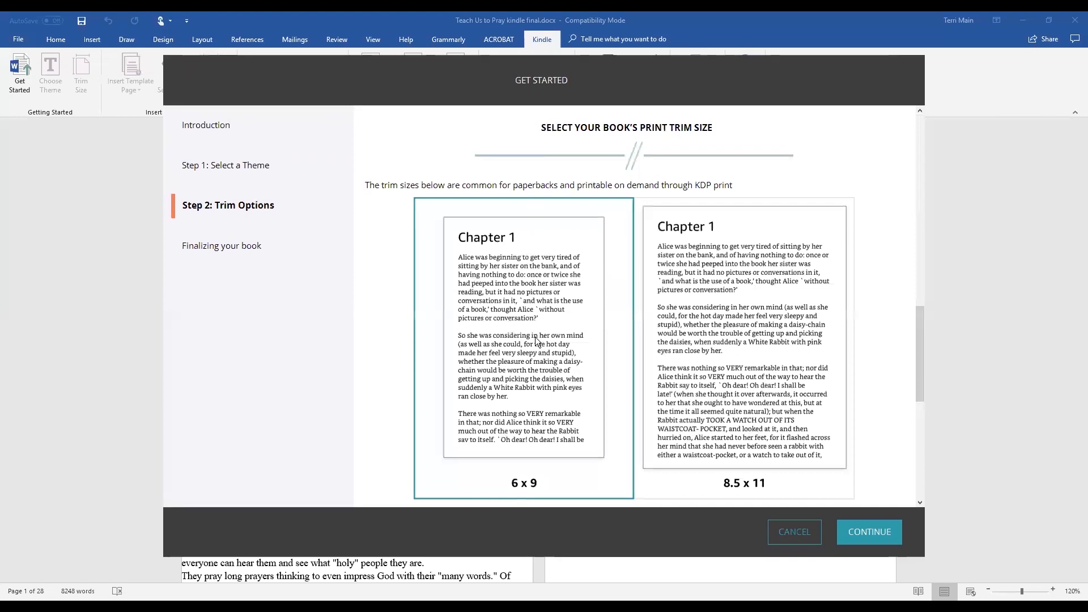
left_click(863, 530)
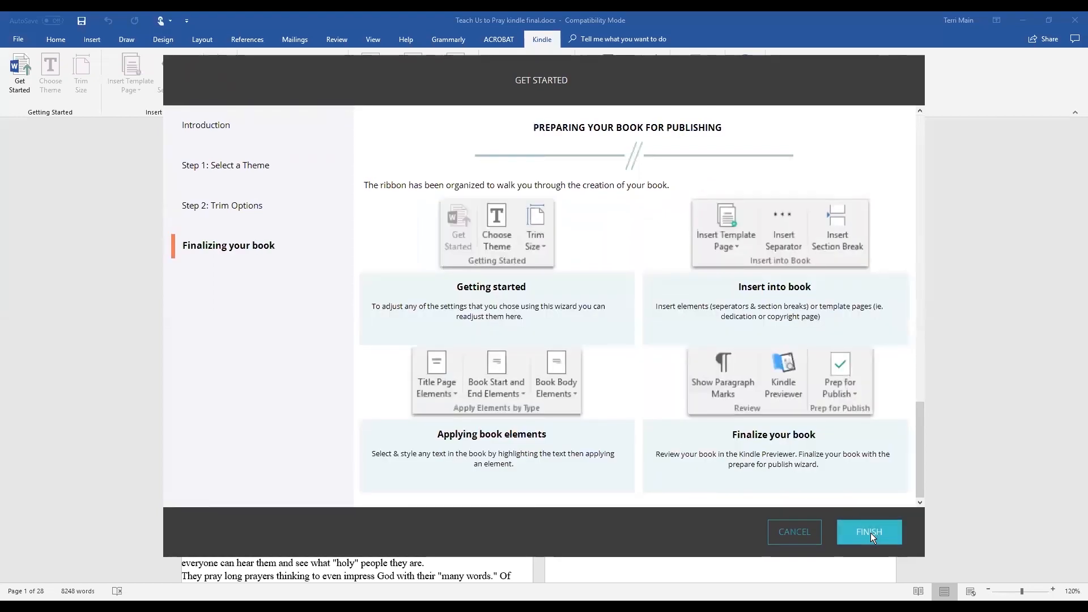
left_click(869, 533)
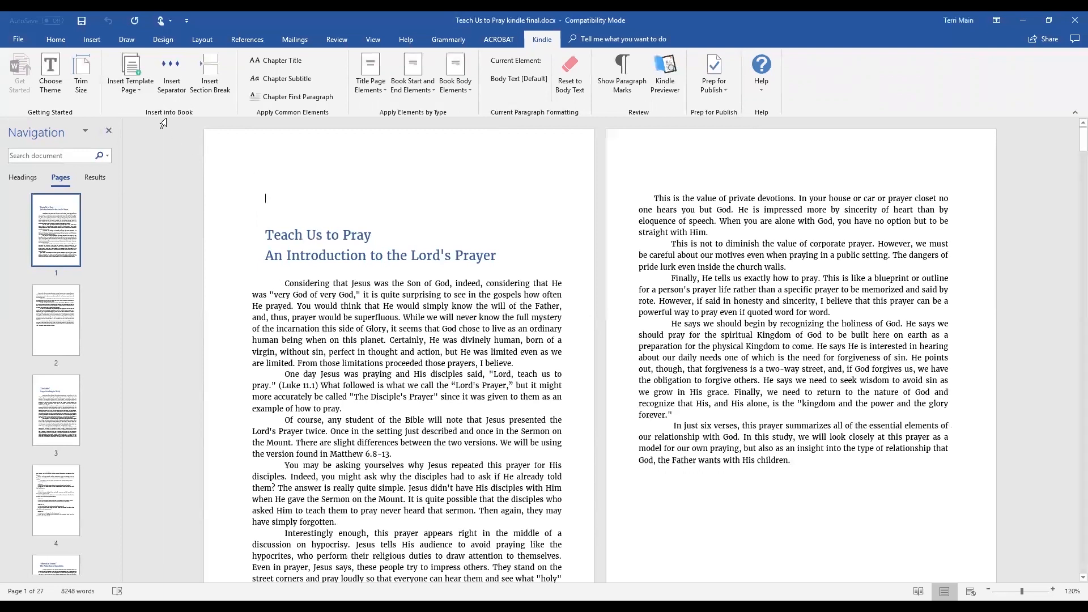
Insert a book title page template and replace its title placeholder with "Teach Us to Pray".
left_click(128, 80)
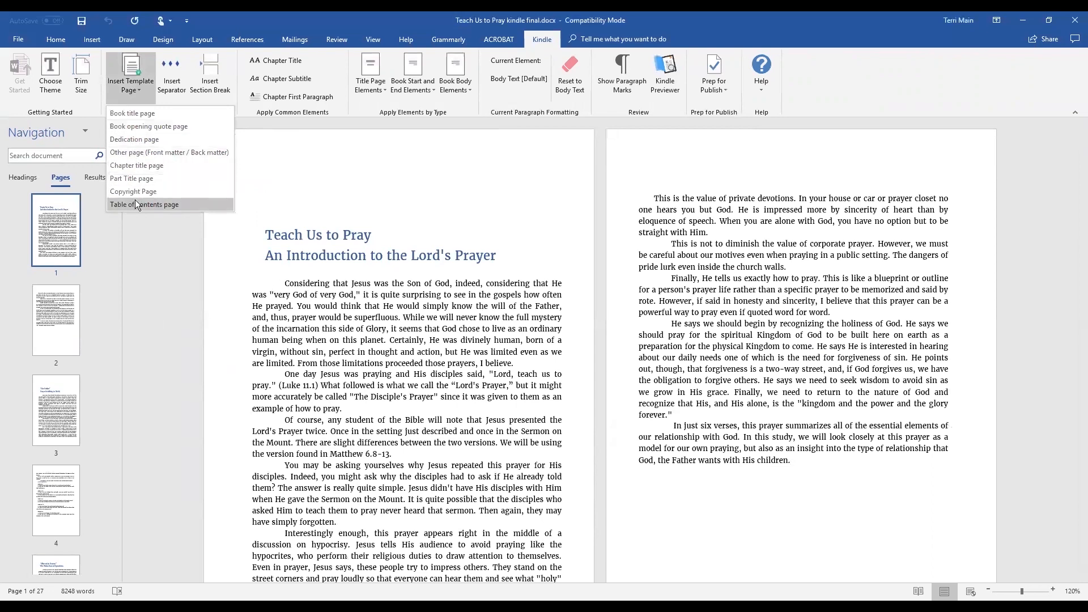
left_click(137, 116)
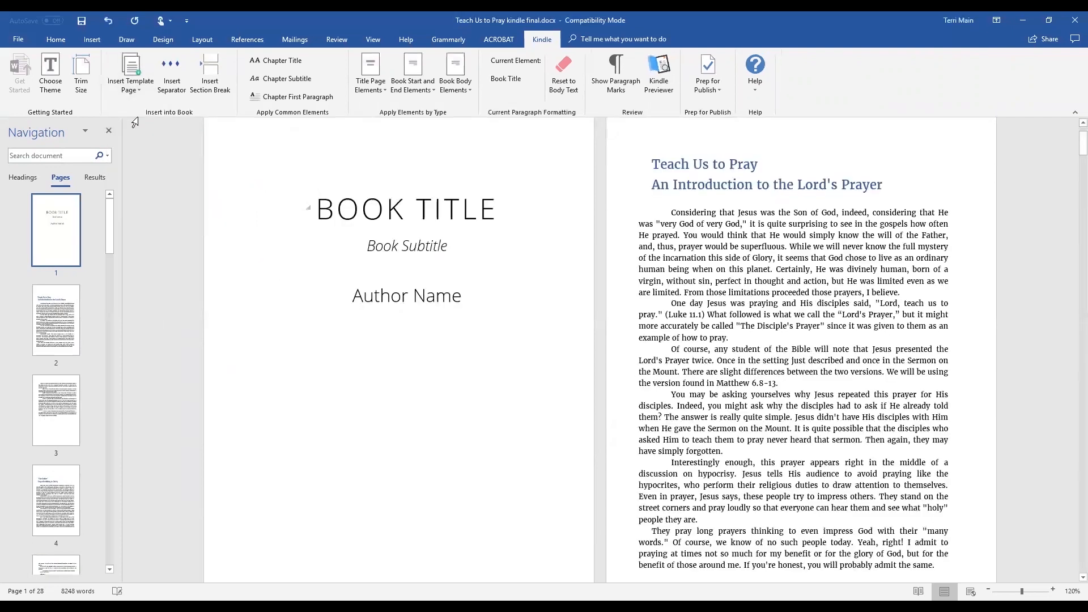
left_click(497, 212)
key("BackSpace")
key("BackSpace")
key("BackSpace")
key("BackSpace")
key("BackSpace")
key("BackSpace")
key("BackSpace")
key("BackSpace")
key("BackSpace")
key("BackSpace")
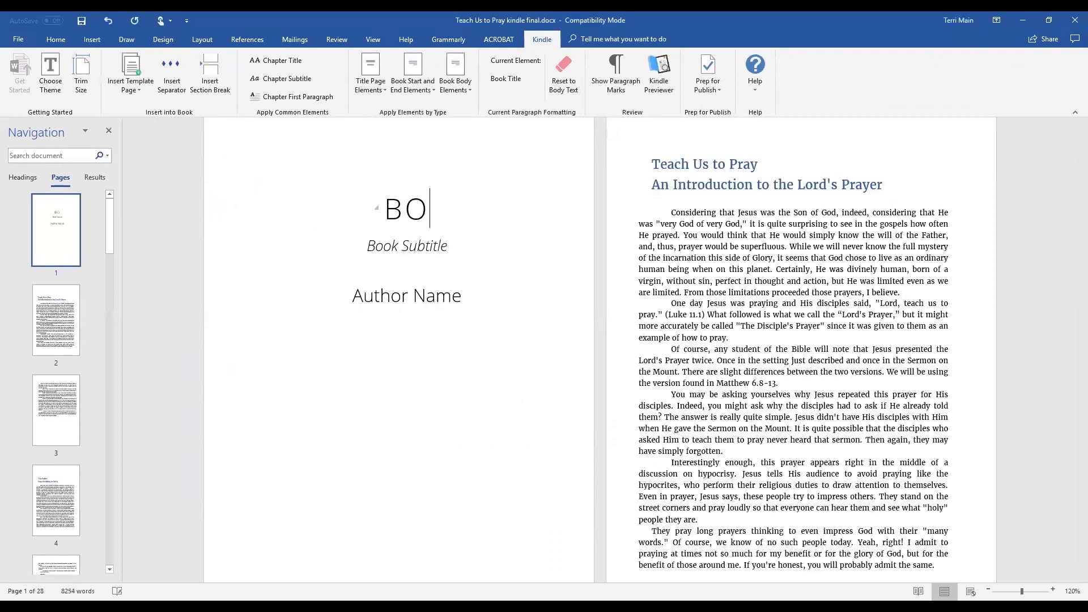
type("Teach U")
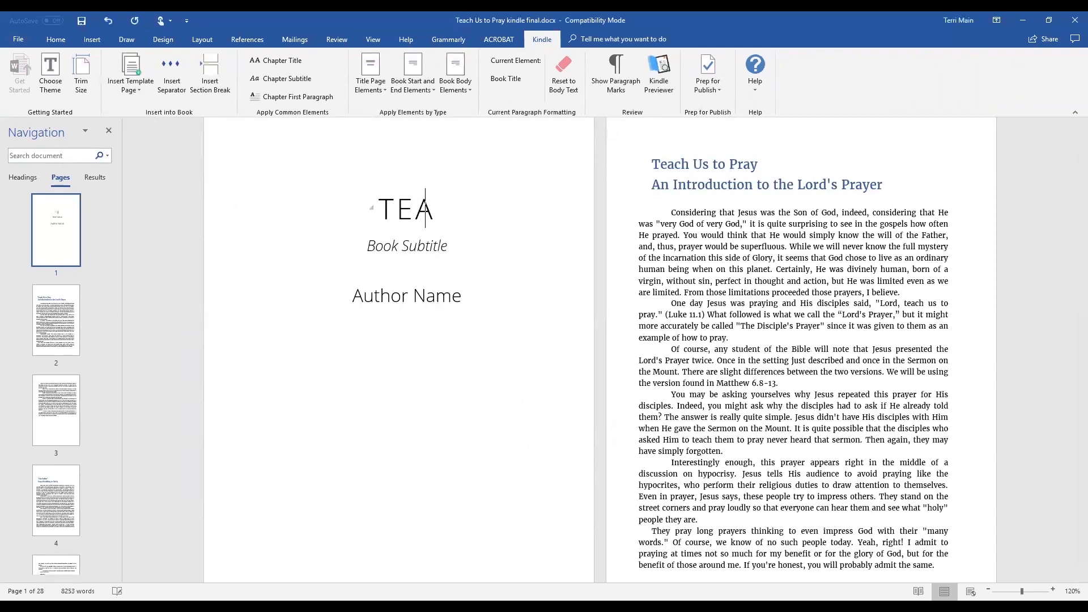
type("s to Par")
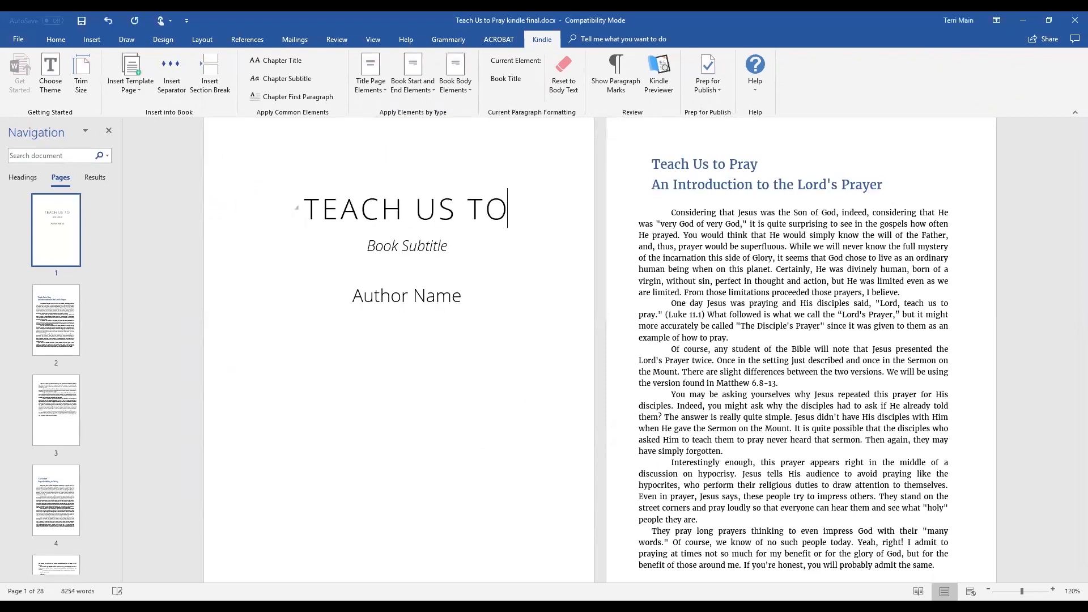
type("y")
key("BackSpace")
key("BackSpace")
key("BackSpace")
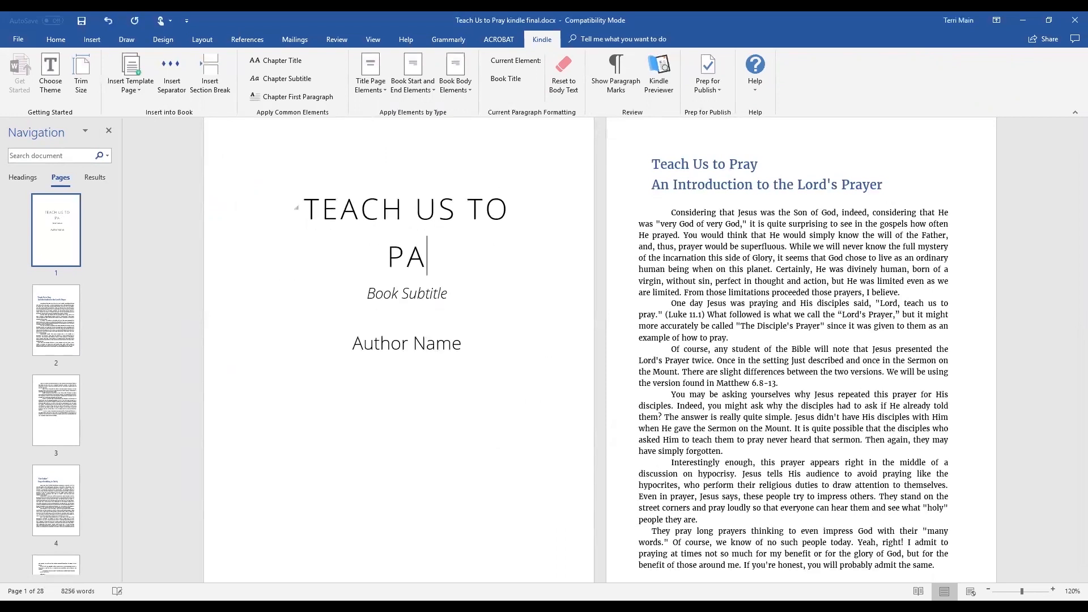
type("ray")
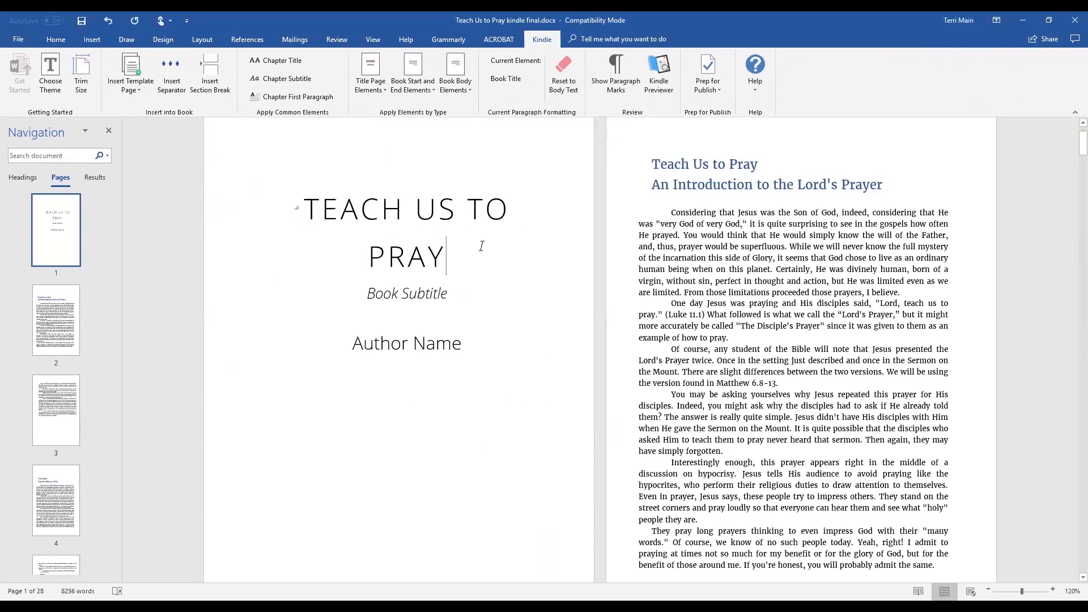
Replace the subtitle placeholder on the title page with "An Introduction to the Lord's Prayer".
left_click_drag(452, 295, 422, 295)
left_click_drag(374, 293, 369, 293)
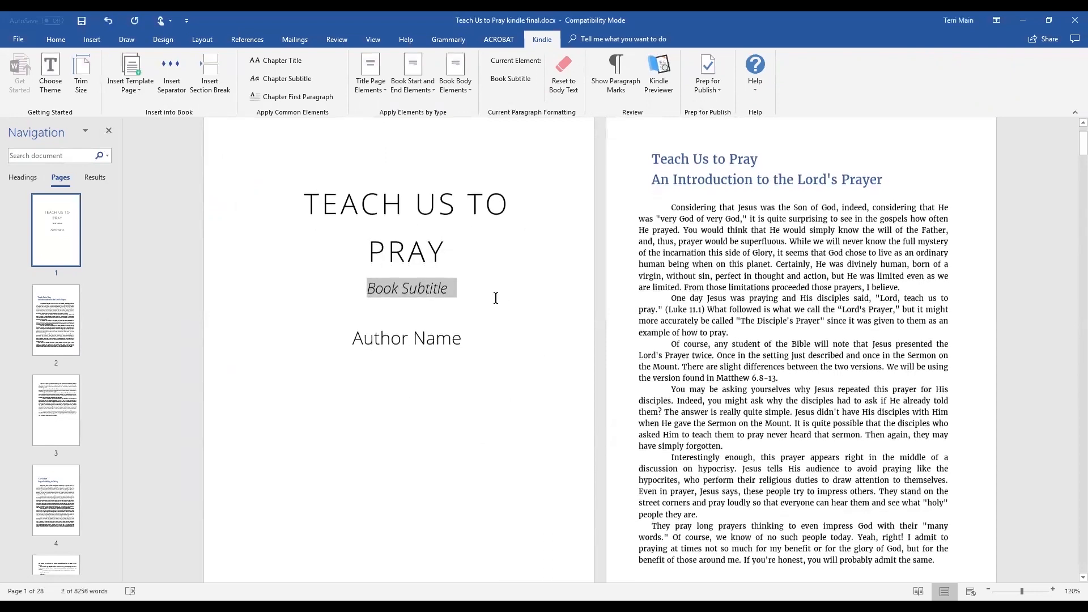
scroll(497, 297, "down", 1)
type("An Intr")
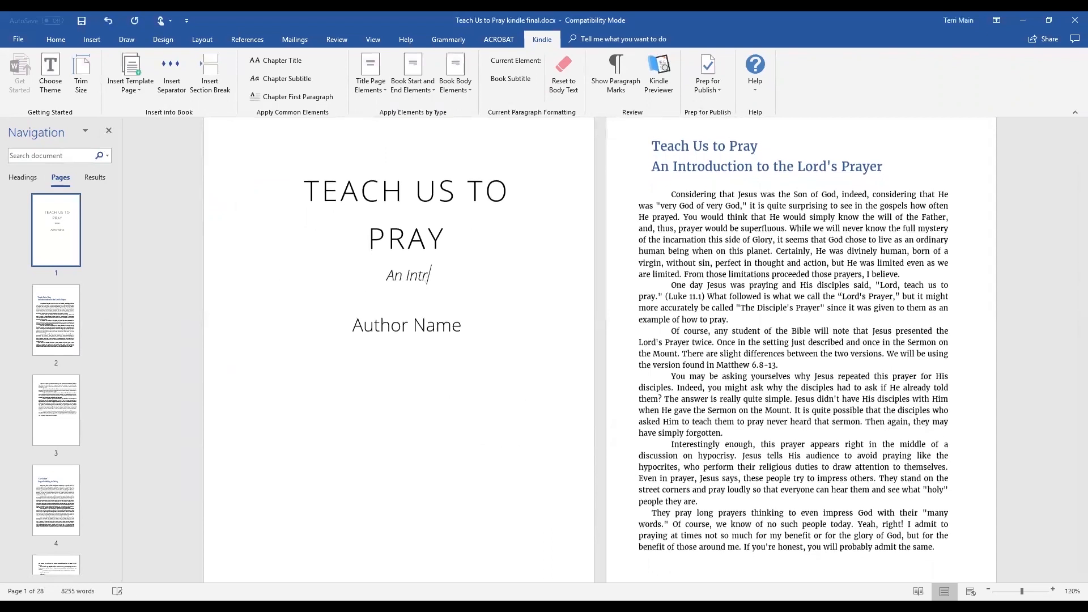
type("oduction to th")
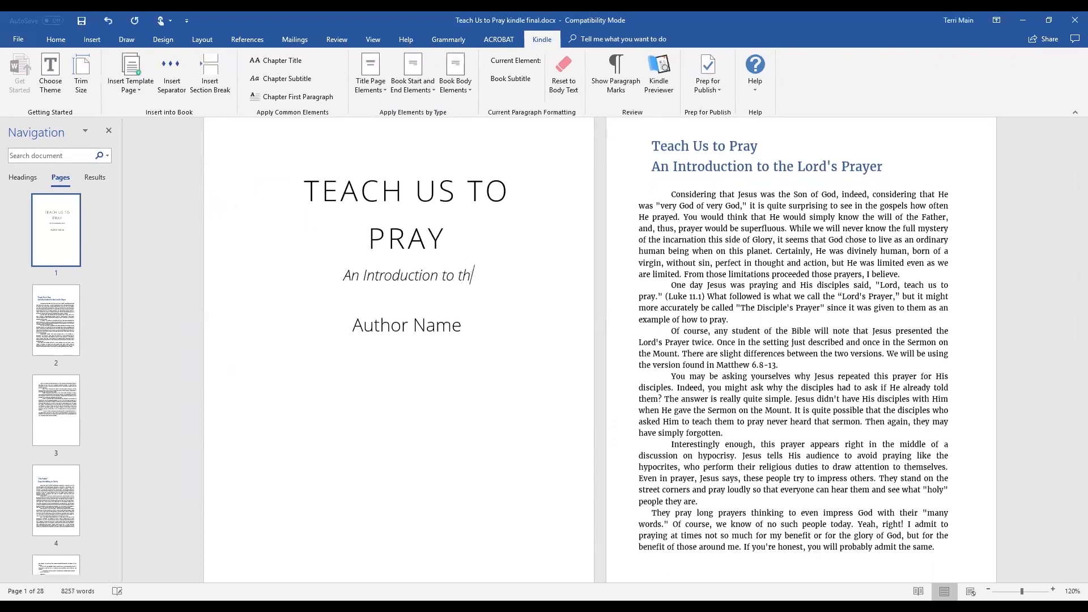
type("e Lord's Pra")
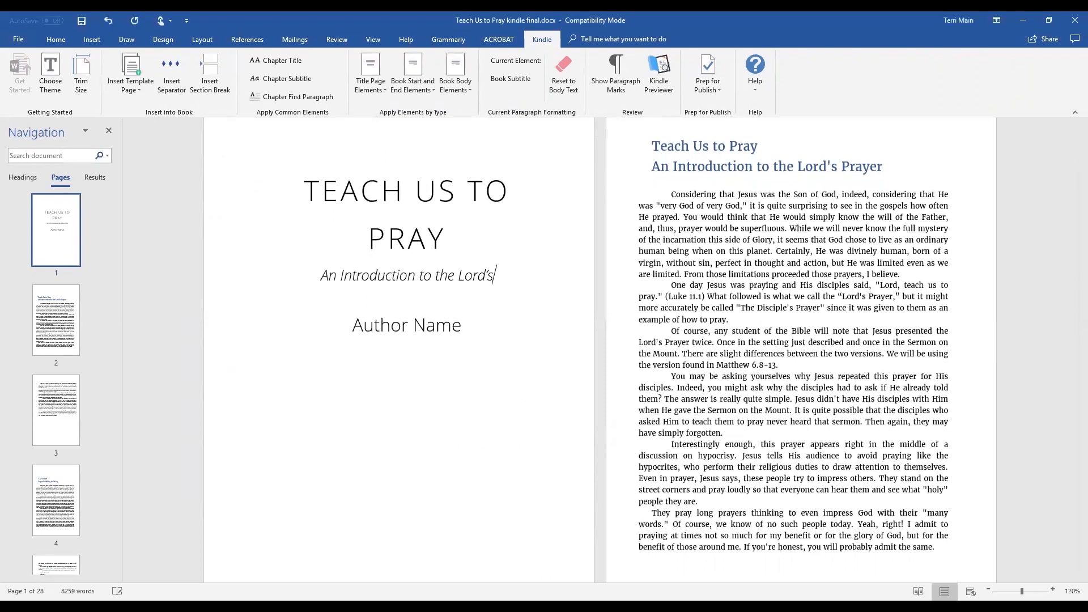
type("yer")
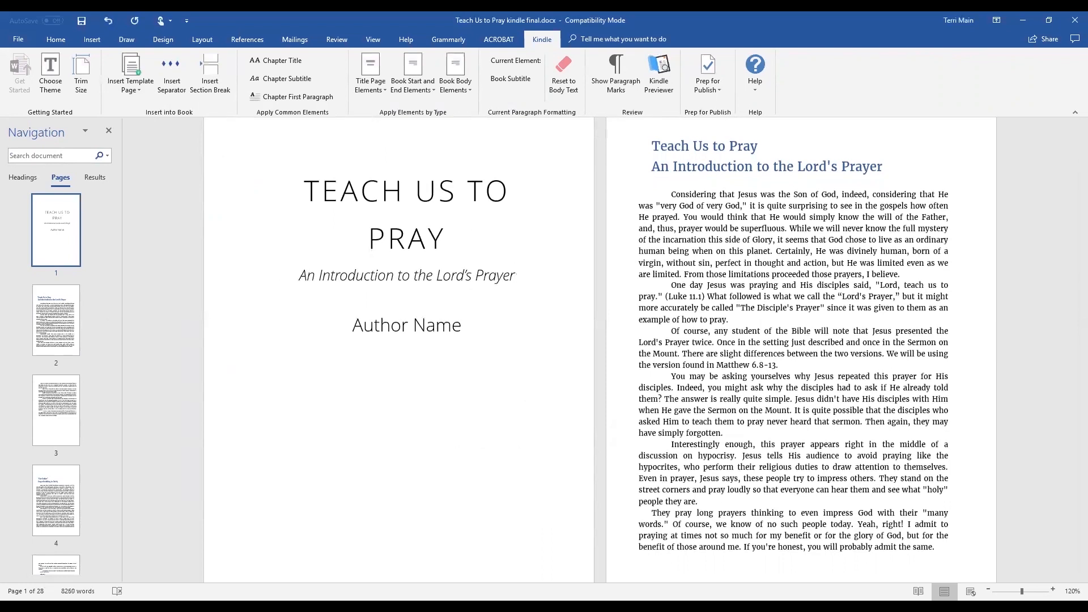
Replace the Author Name placeholder on the title page with the author's full name.
left_click_drag(448, 329, 354, 330)
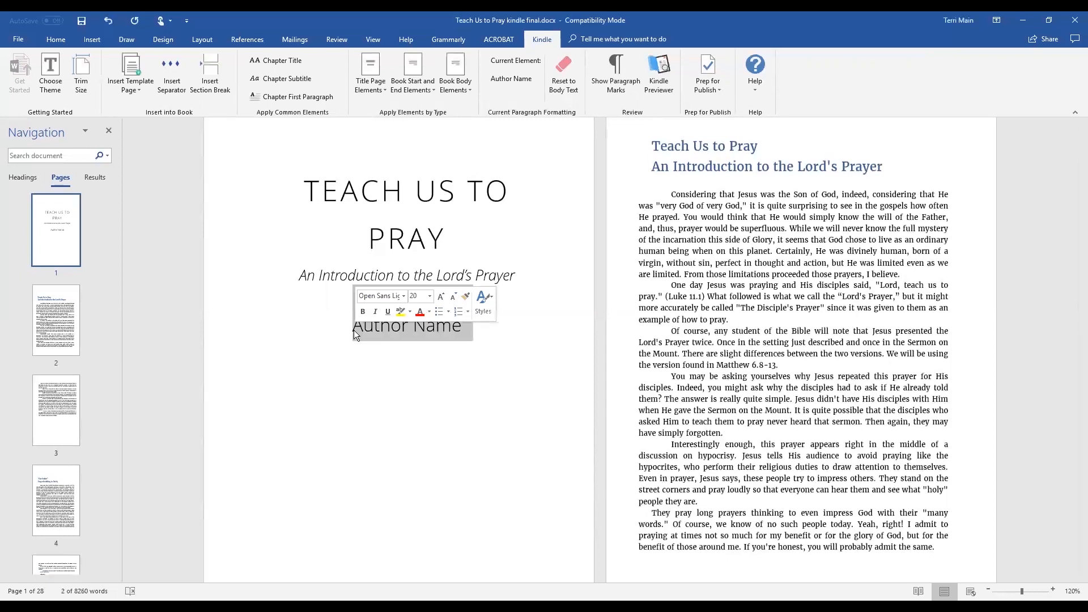
scroll(353, 329, "down", 1)
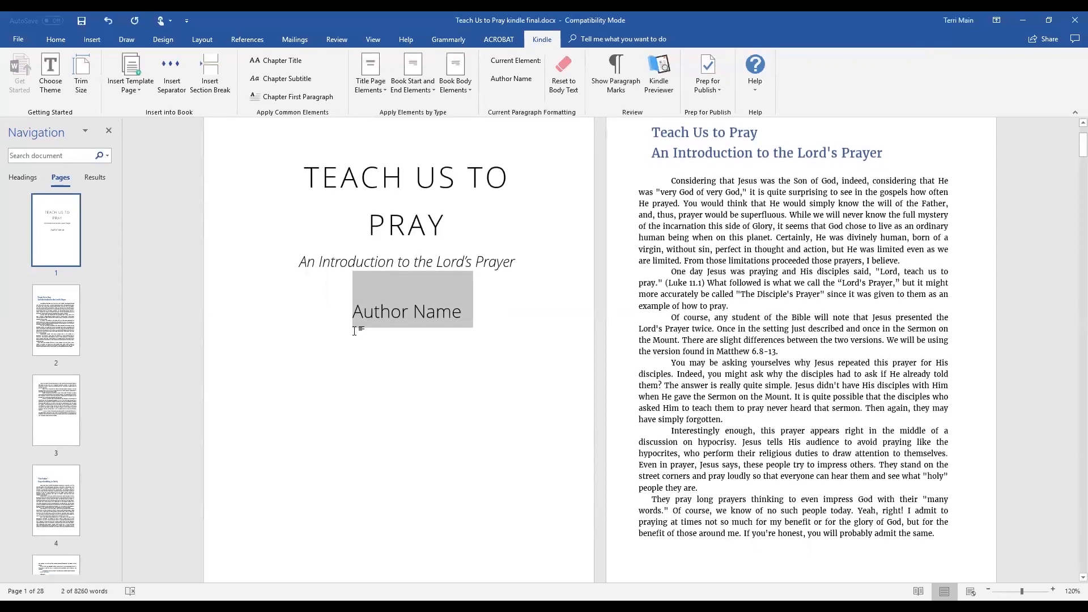
key("Delete")
type("Terri Main")
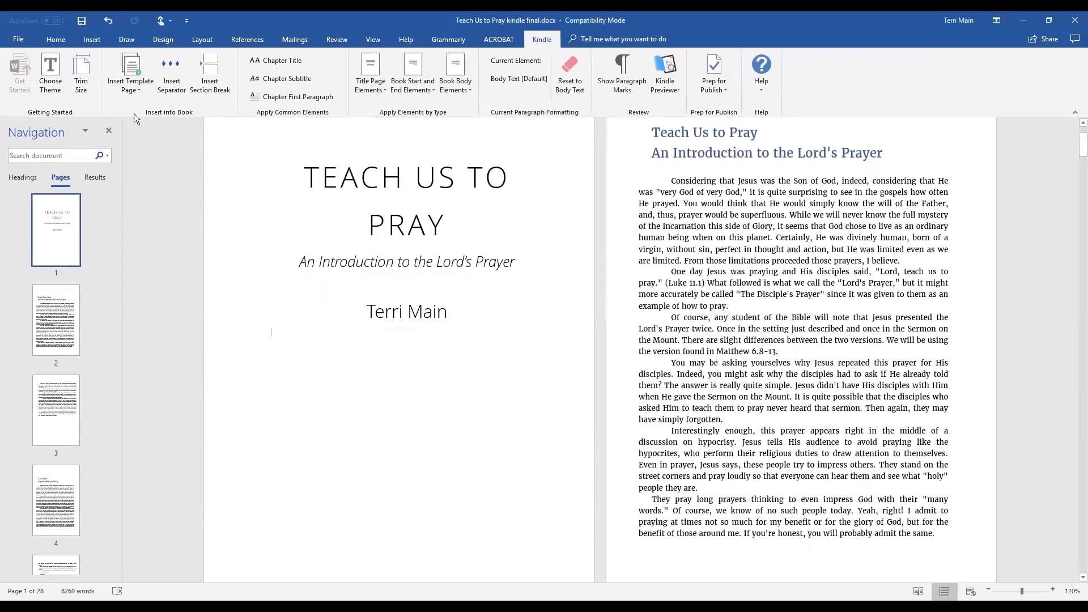
Insert a copyright page template after the title page and replace its Book Title placeholder with "Teach Us to Pray".
left_click(131, 74)
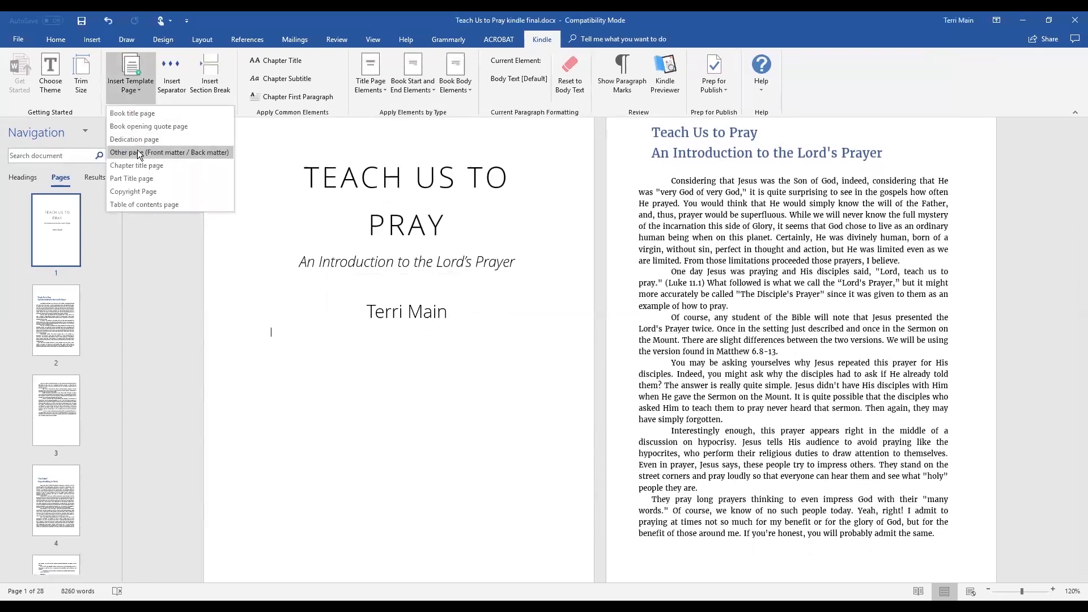
left_click(147, 194)
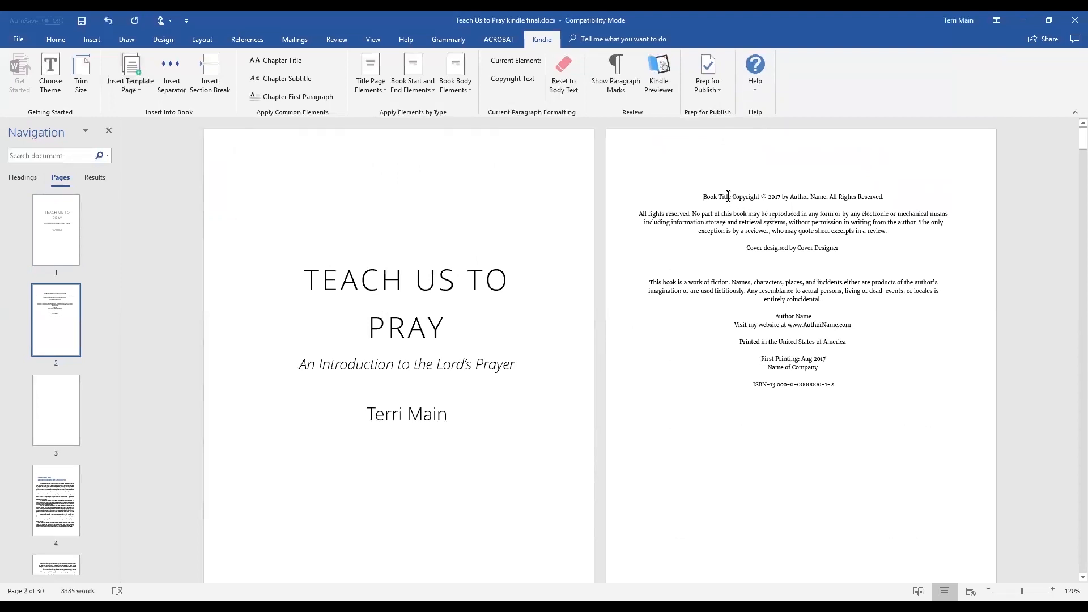
scroll(728, 196, "up", 9, "ctrl")
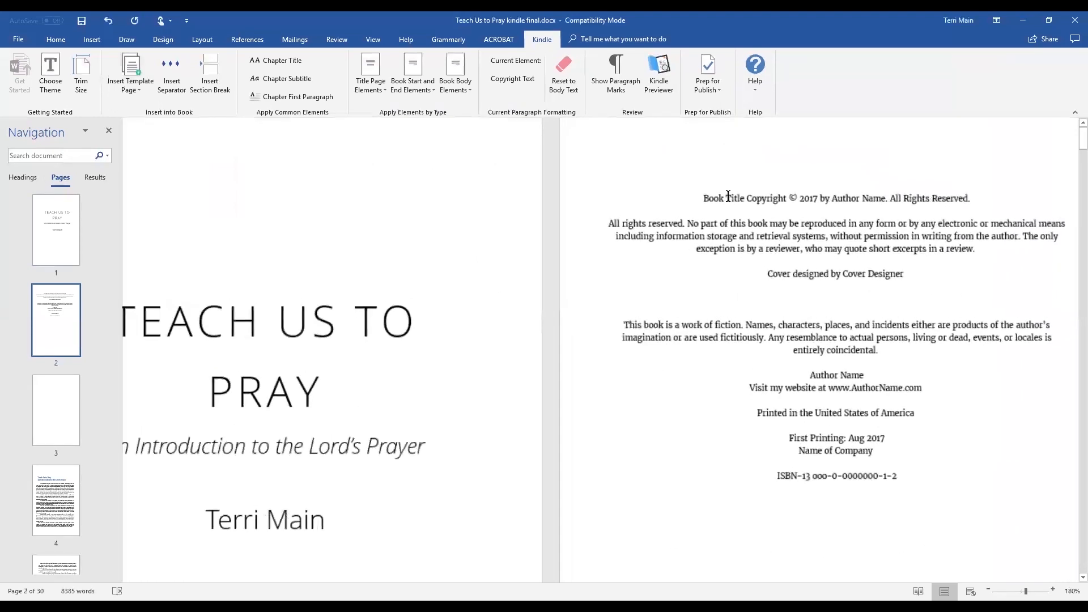
scroll(728, 196, "up", 4, "ctrl")
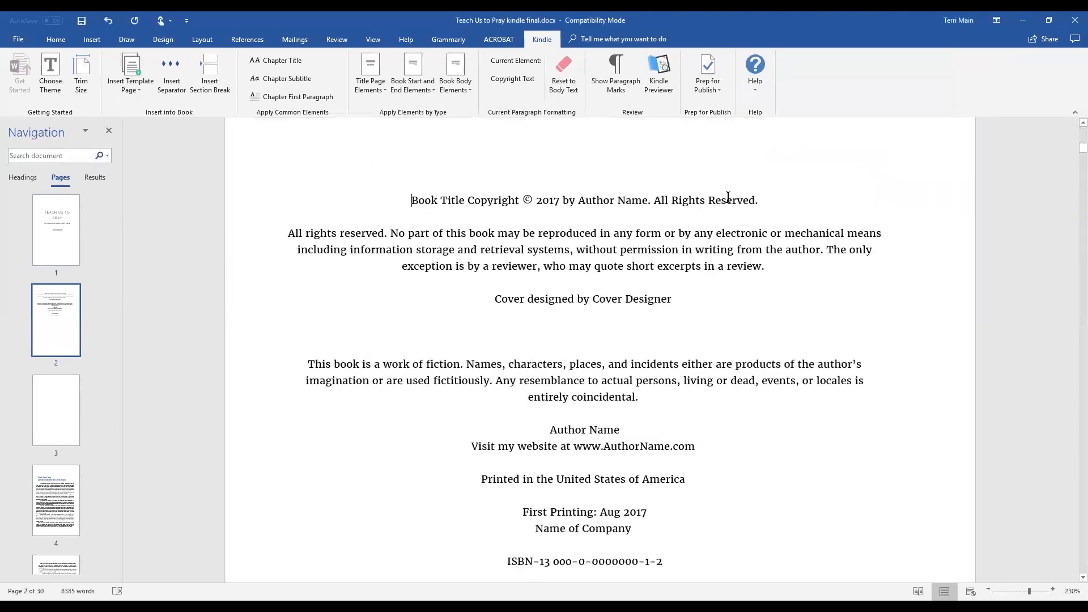
scroll(728, 196, "up", 4, "ctrl")
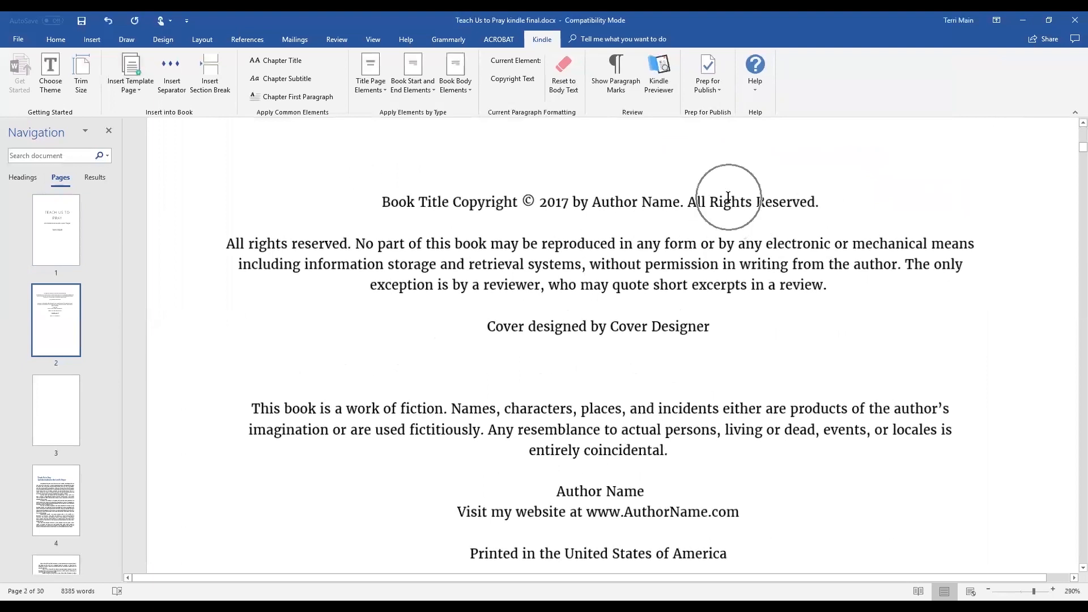
left_click_drag(450, 202, 376, 201)
type("Teach Us ")
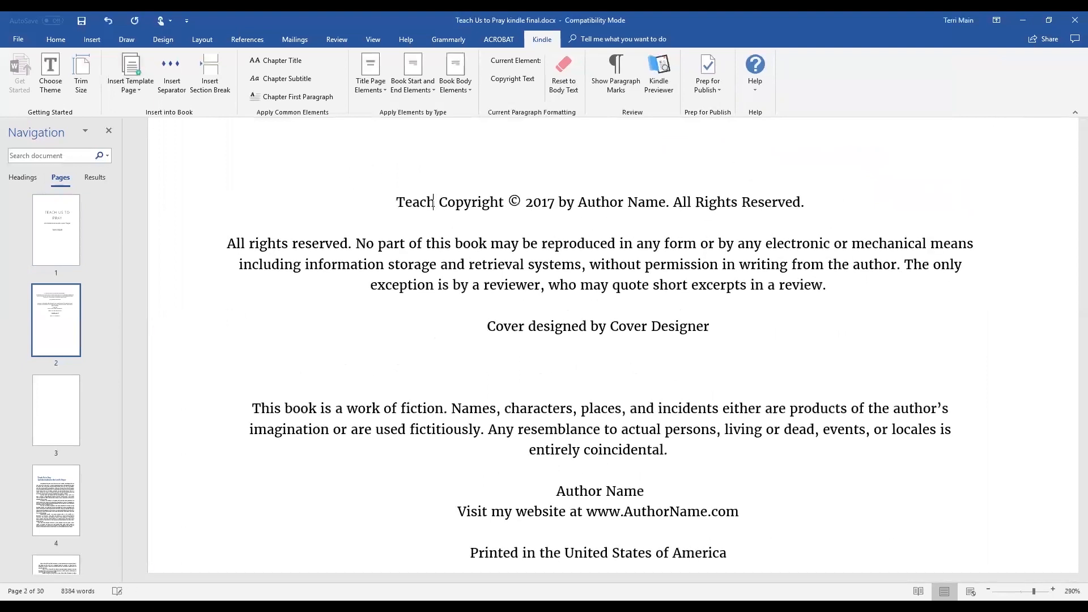
type("to Pary")
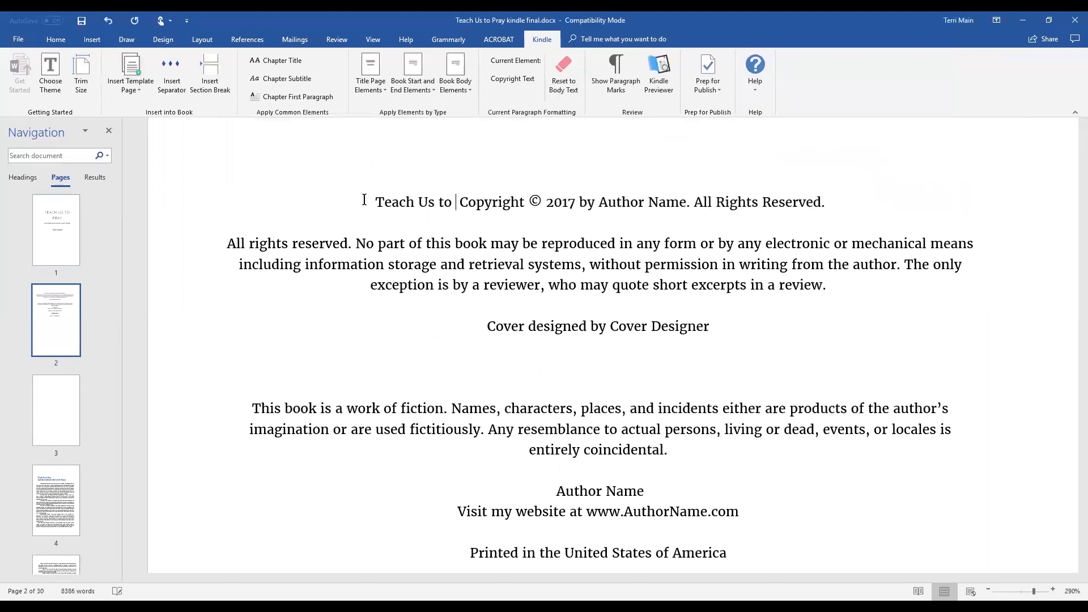
key("BackSpace")
key("BackSpace")
key("BackSpace")
type("ray")
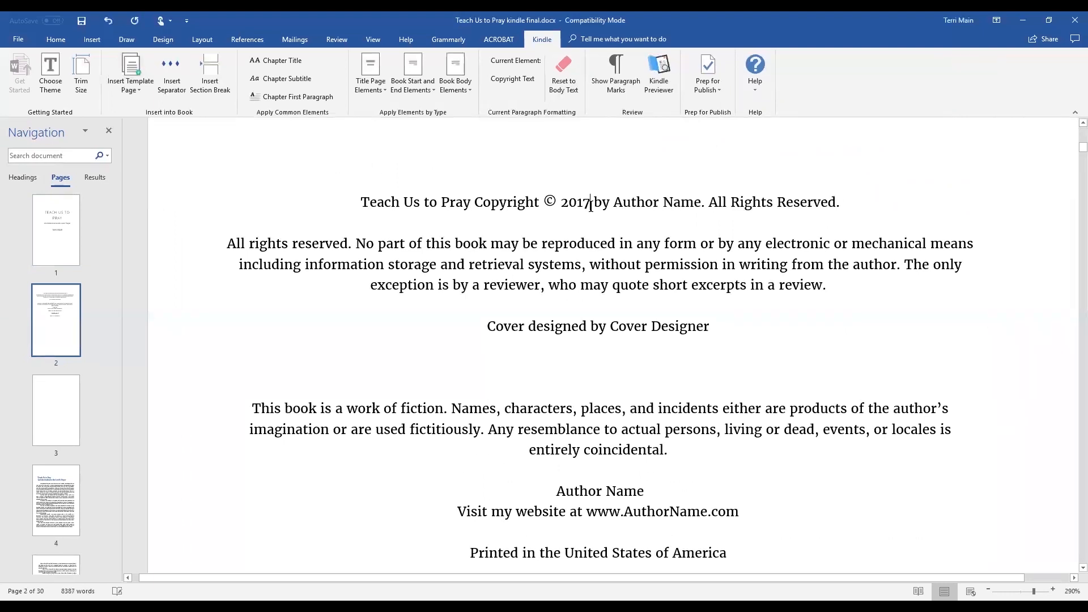
Set the copyright year to 2018 and replace the Author Name placeholder in that line with the author's full name.
left_click(591, 206)
key("BackSpace")
type("8")
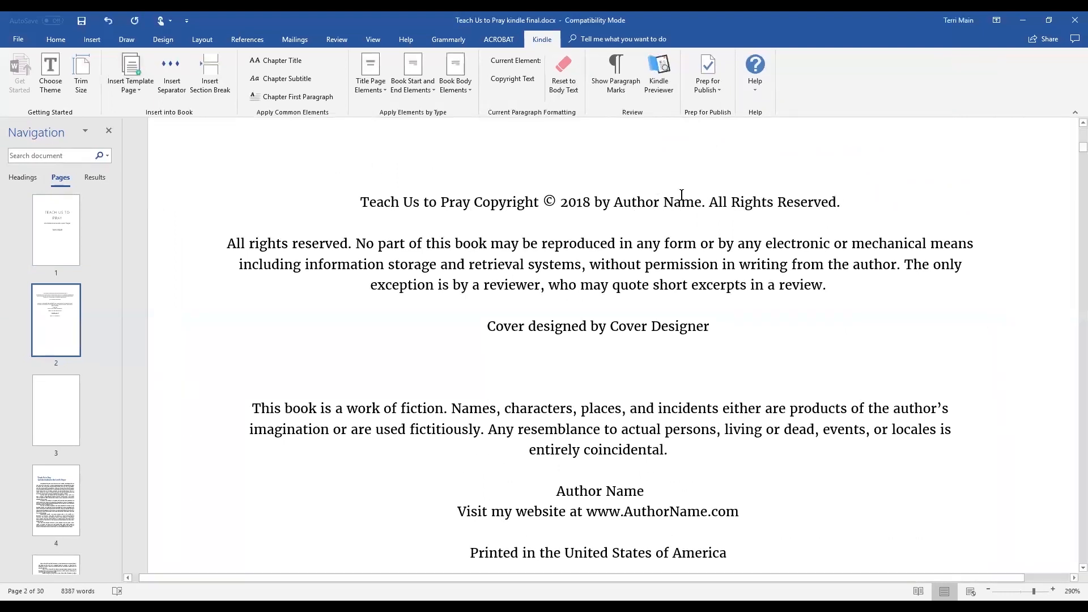
left_click_drag(701, 207, 614, 210)
type("Terri M")
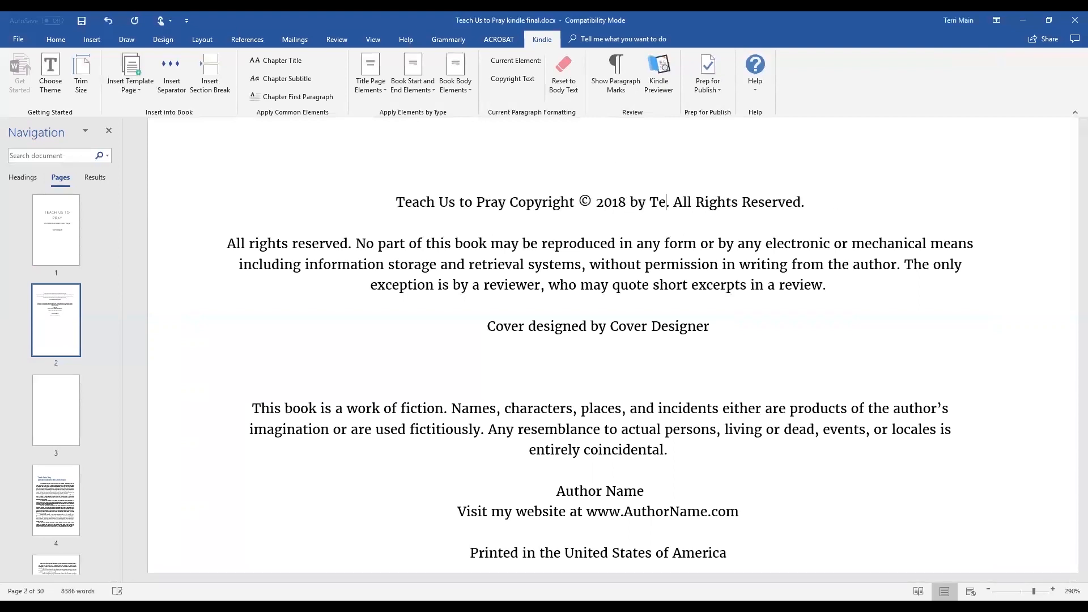
type("ain")
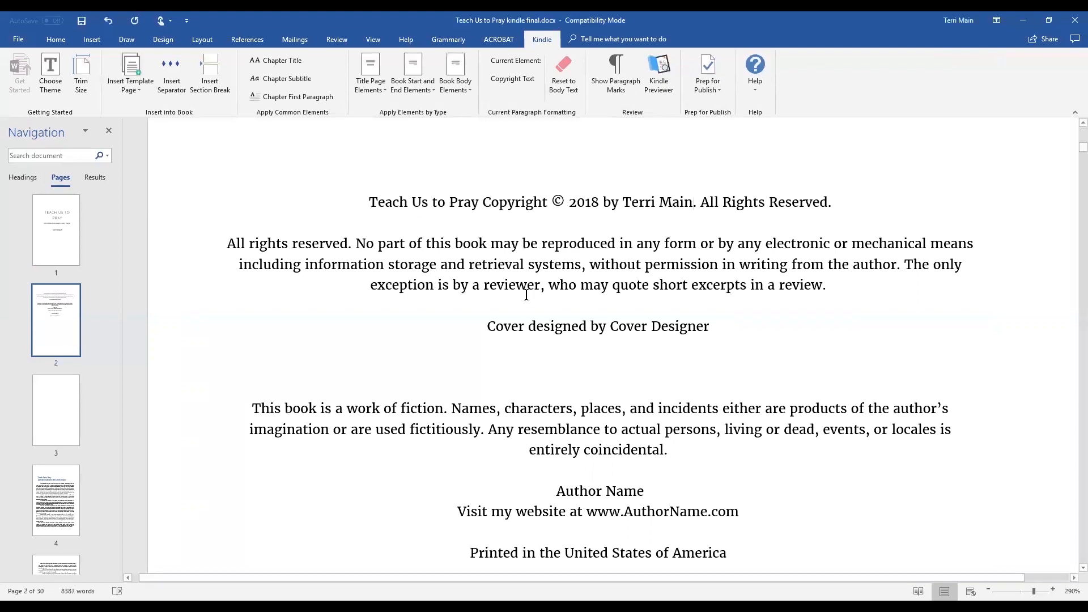
Replace the Cover Designer placeholder on the copyright page with the cover designer's full name.
left_click_drag(710, 328, 611, 328)
type("Te")
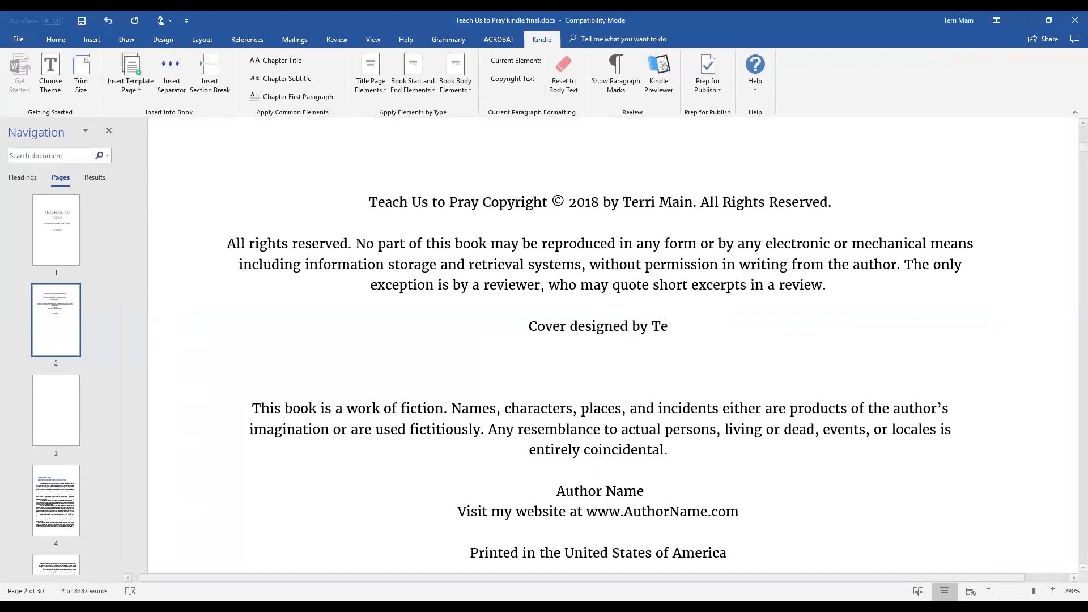
type("rri Main")
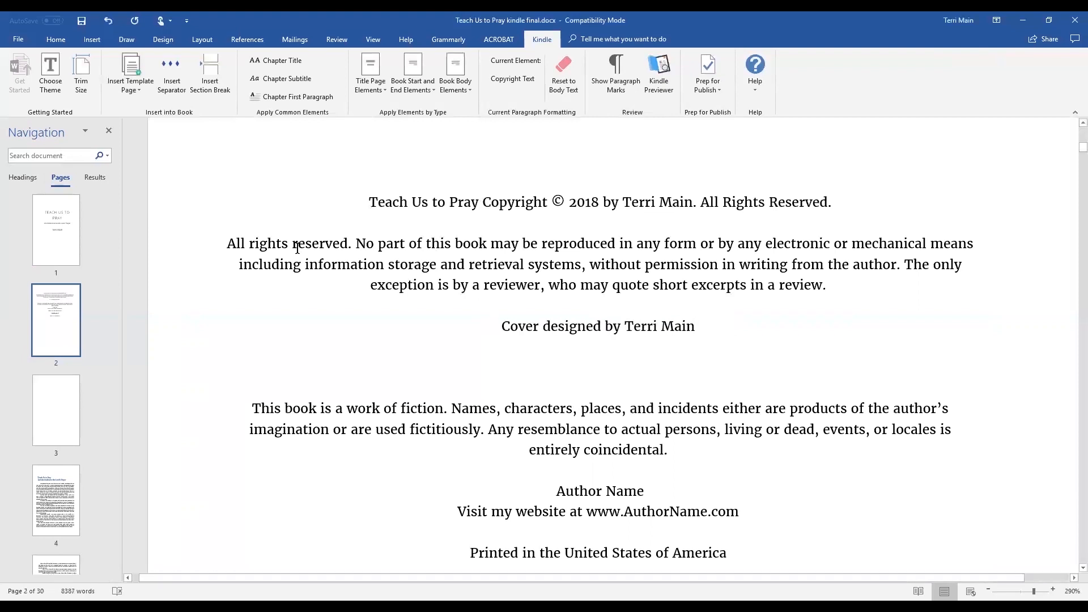
Replace the Author Name placeholder below the fiction disclaimer on the copyright page with the author's full name.
scroll(298, 244, "down", 2)
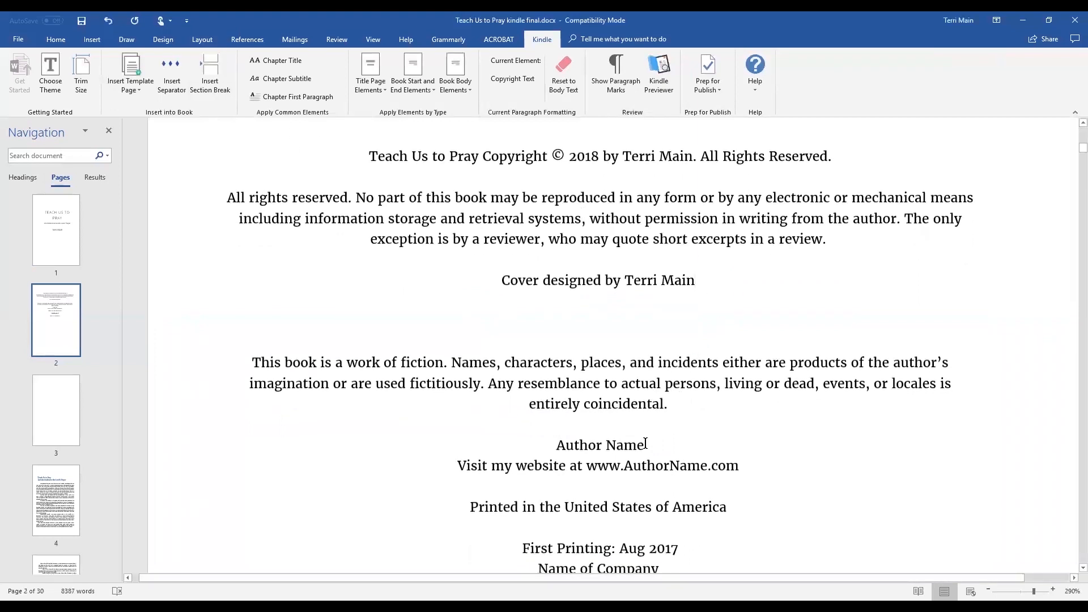
left_click_drag(645, 444, 555, 443)
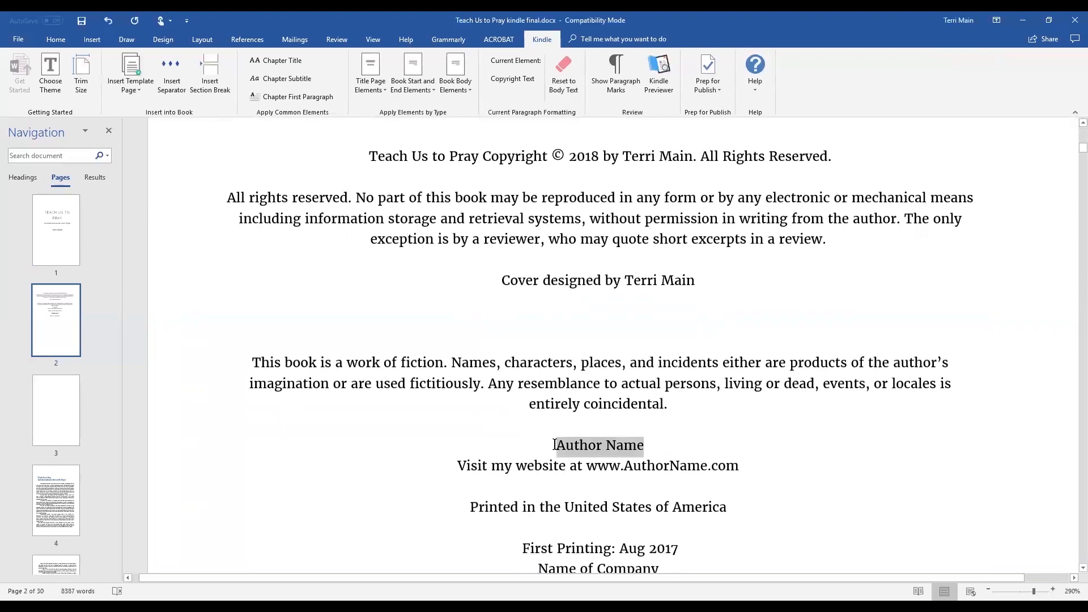
type("Terri ")
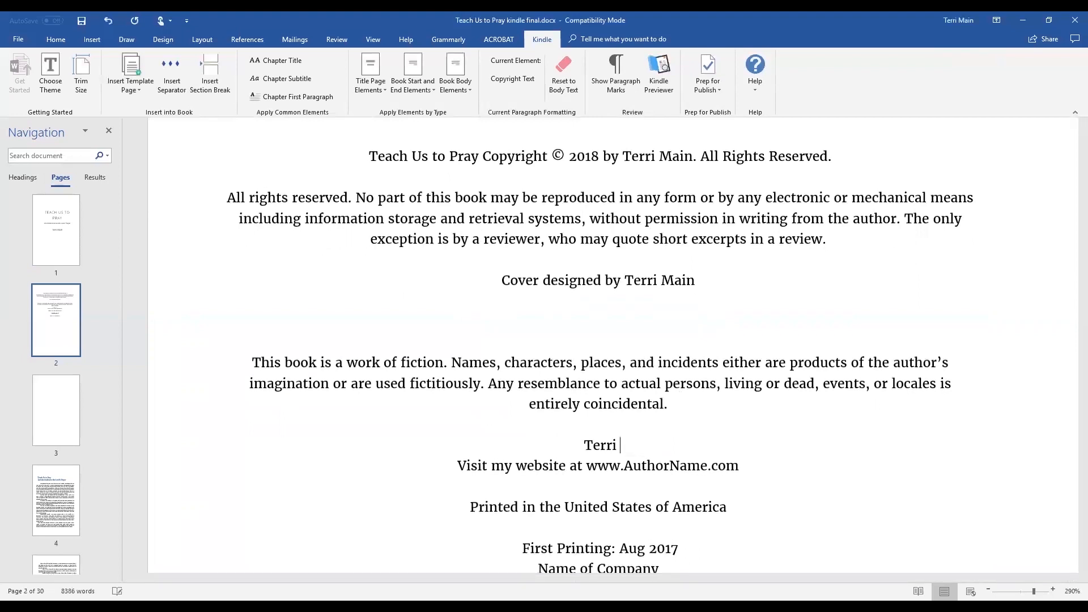
type("main")
key("BackSpace")
key("BackSpace")
key("BackSpace")
key("BackSpace")
type("Main")
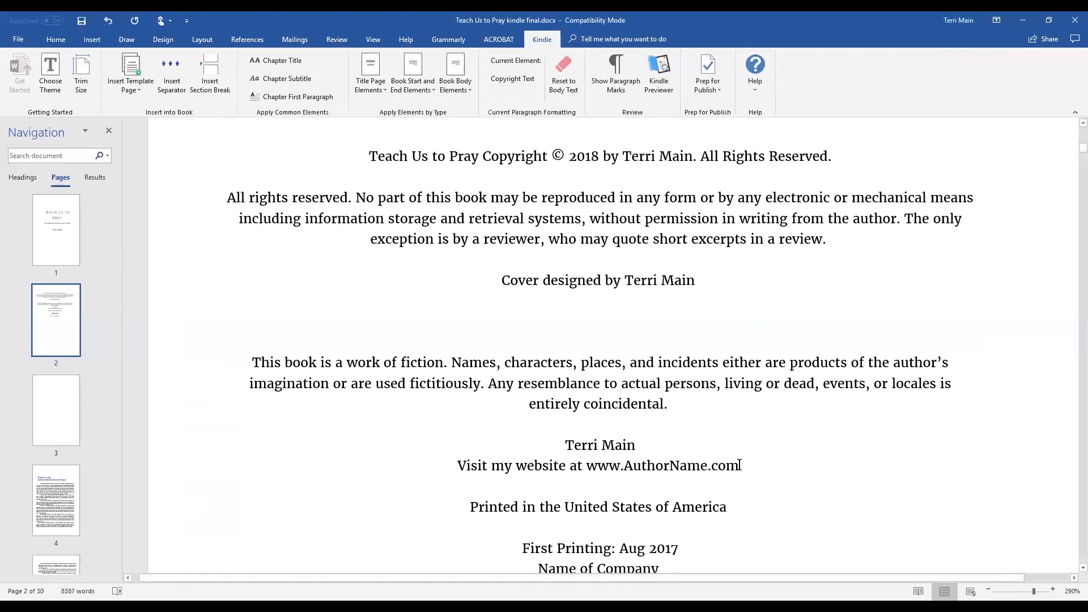
left_click_drag(738, 468, 625, 473)
type("Wor")
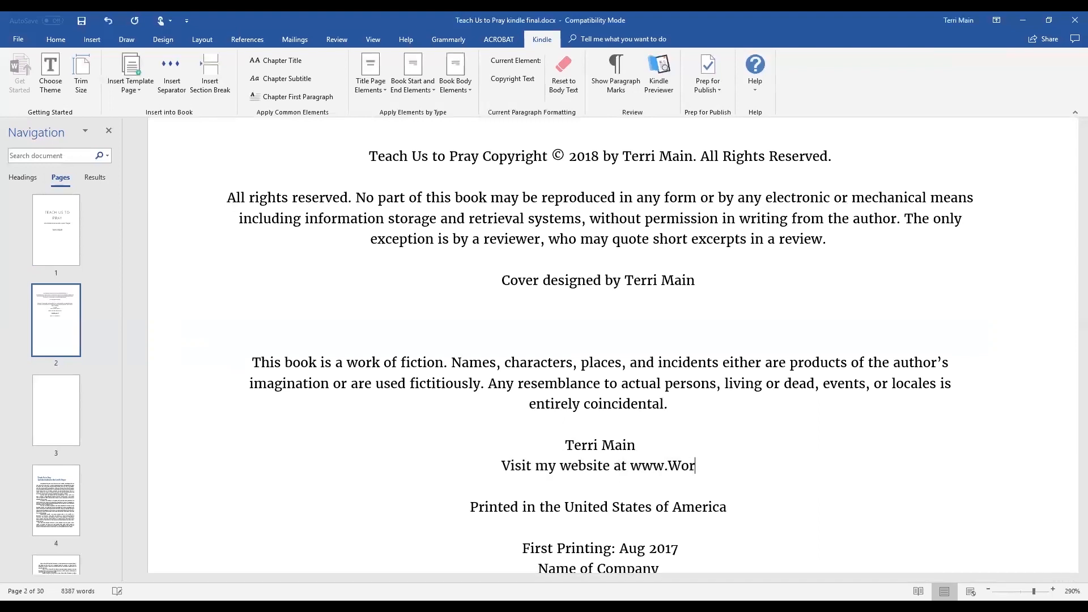
type("dmast")
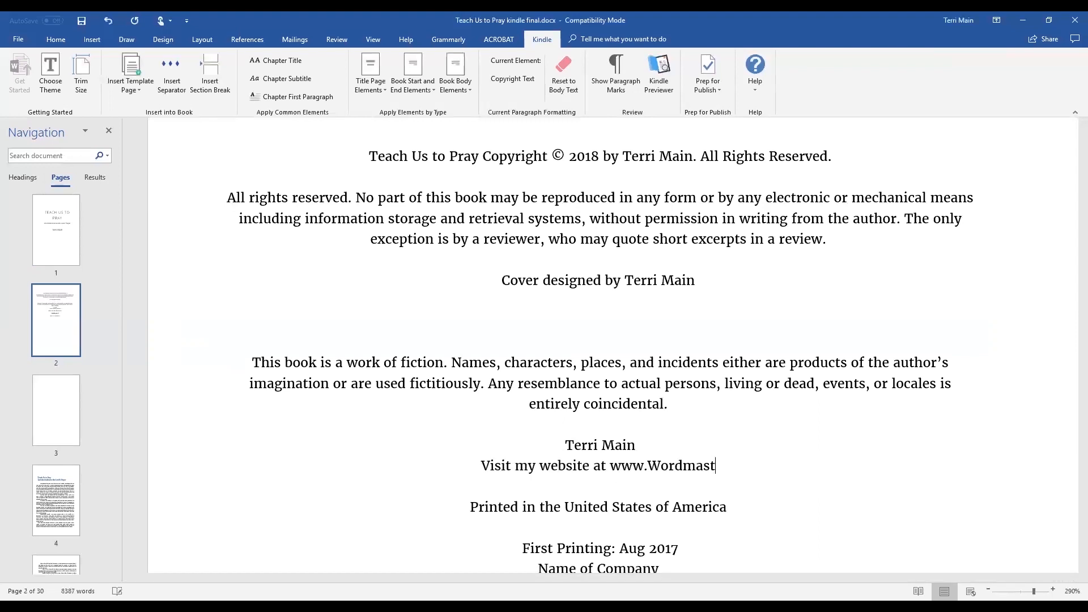
type("erMedia.t")
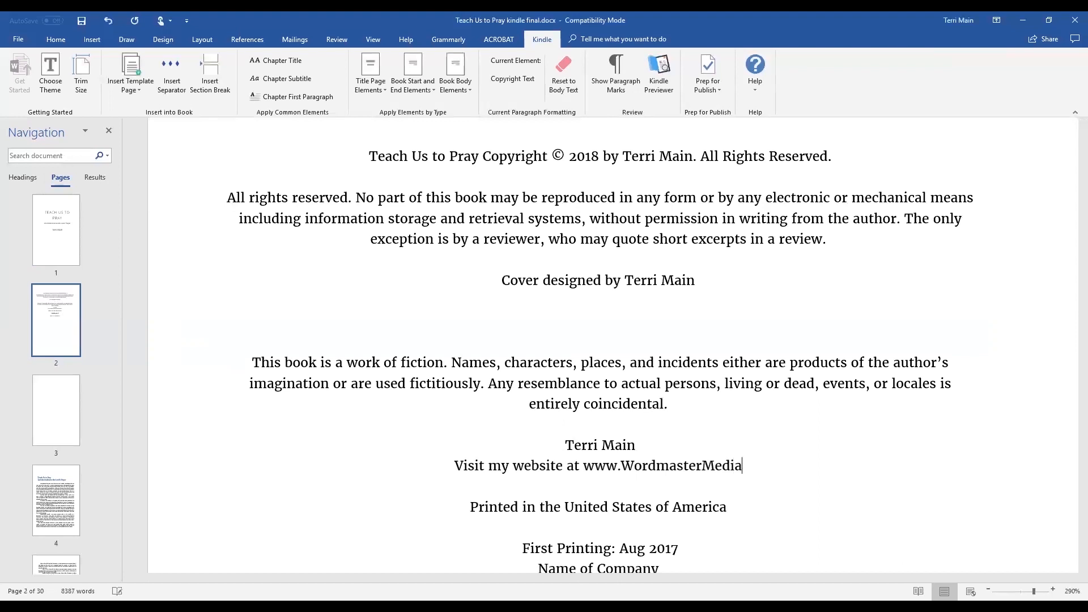
key("BackSpace")
type("tech")
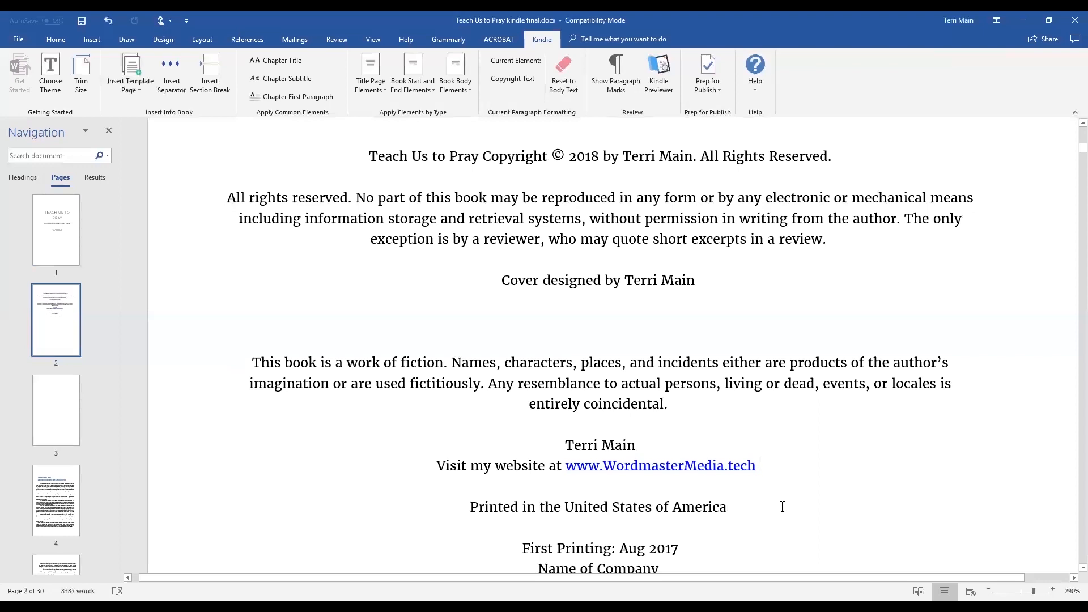
Set the First Printing date on the copyright page to September 2018.
scroll(783, 506, "down", 3)
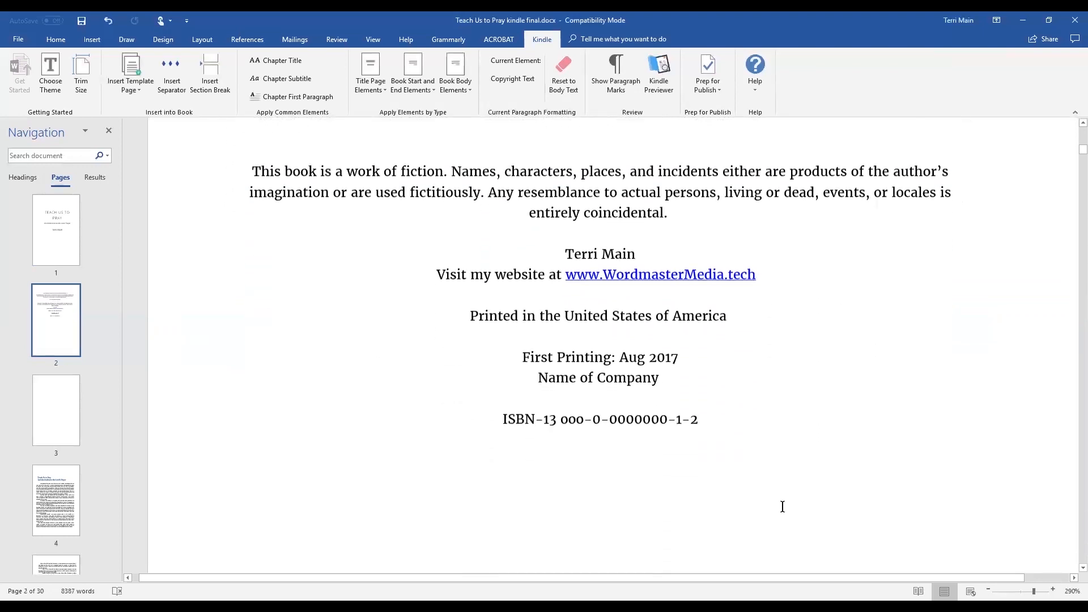
left_click_drag(679, 355, 621, 355)
type("Sep")
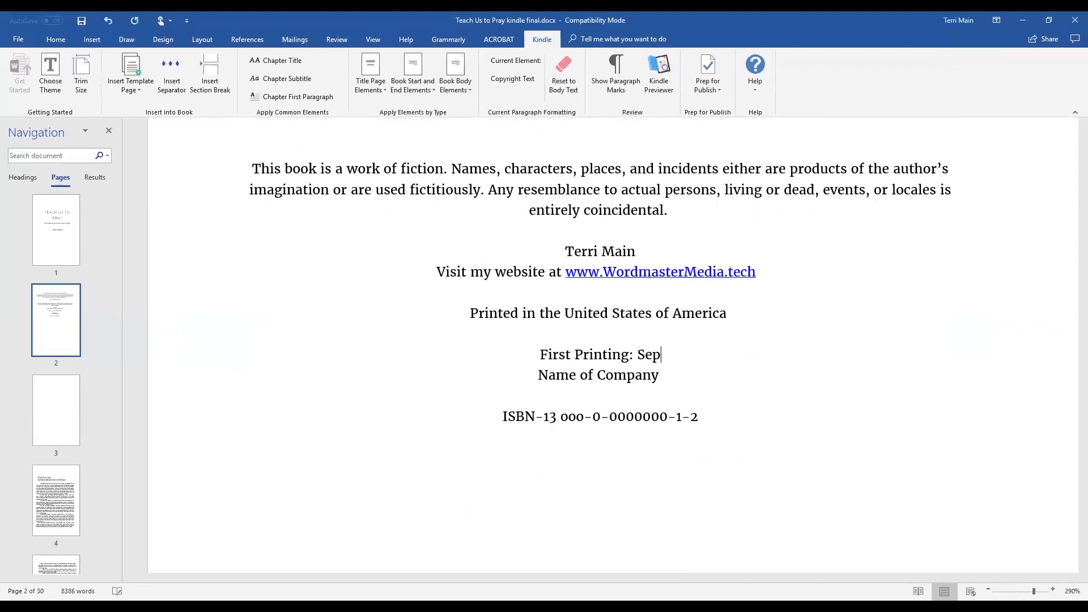
type("tember 2018")
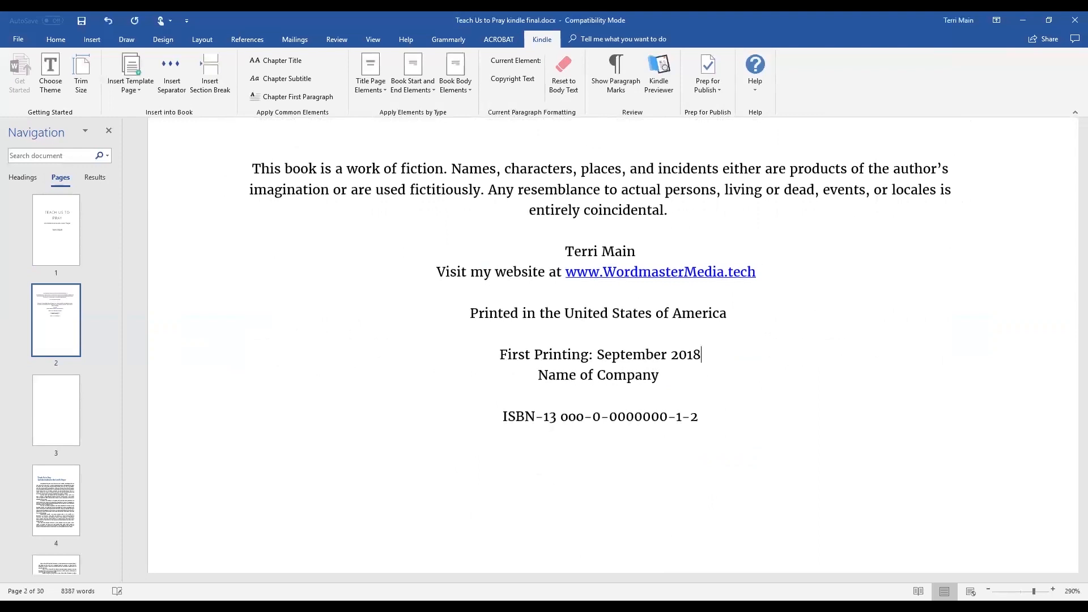
Replace the Name of Company placeholder on the copyright page with "Wordmaster Media".
double_click(656, 377)
left_click_drag(576, 370, 538, 372)
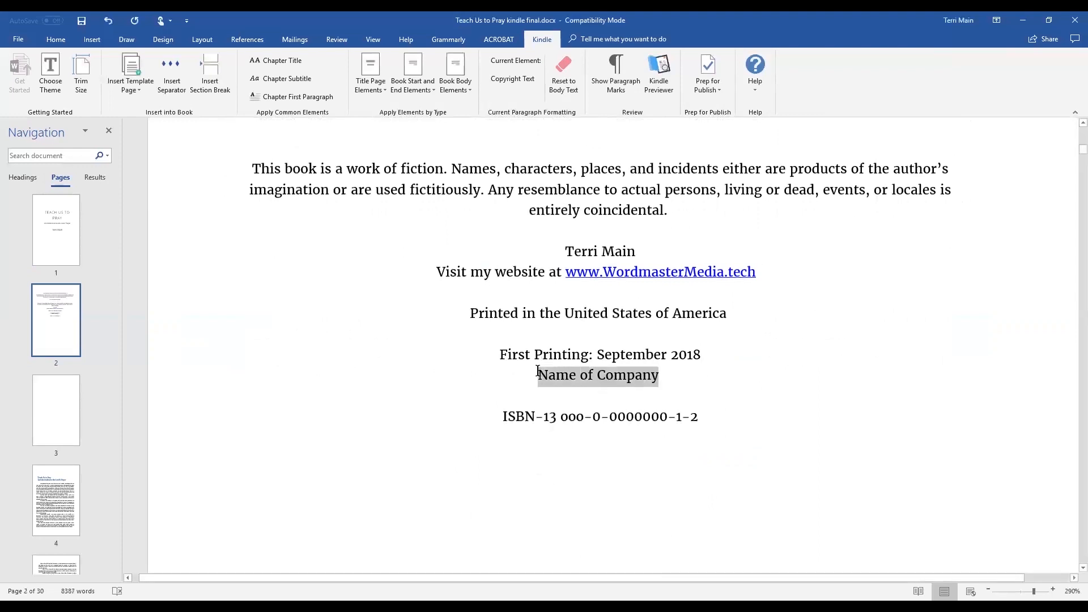
type("Wordmaster Media")
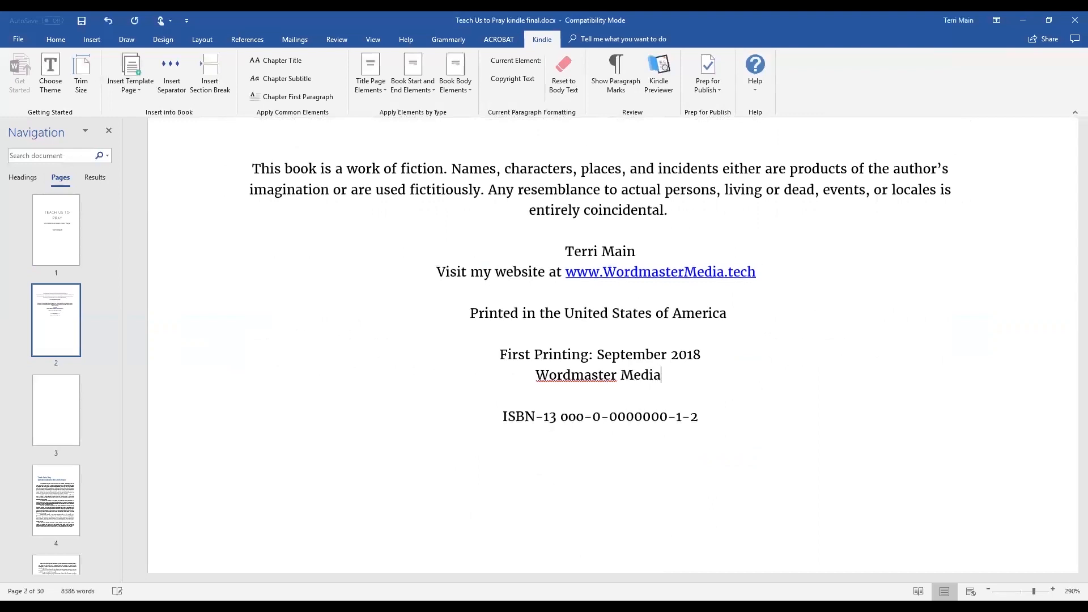
Insert a table of contents template page after the ISBN line of the copyright page.
left_click(712, 417)
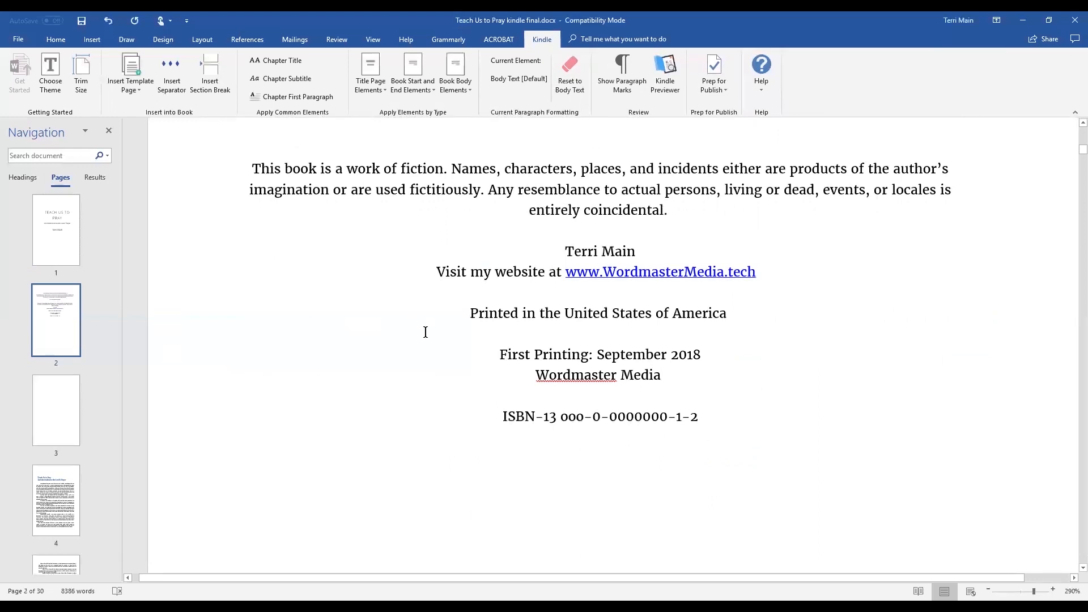
scroll(771, 499, "down", 15)
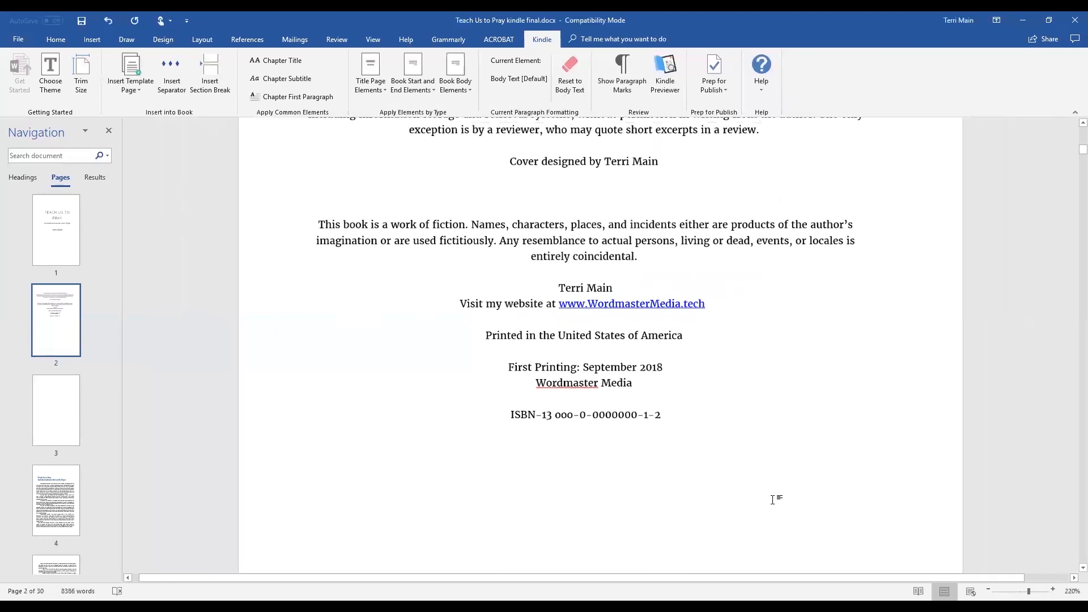
scroll(779, 489, "down", 3)
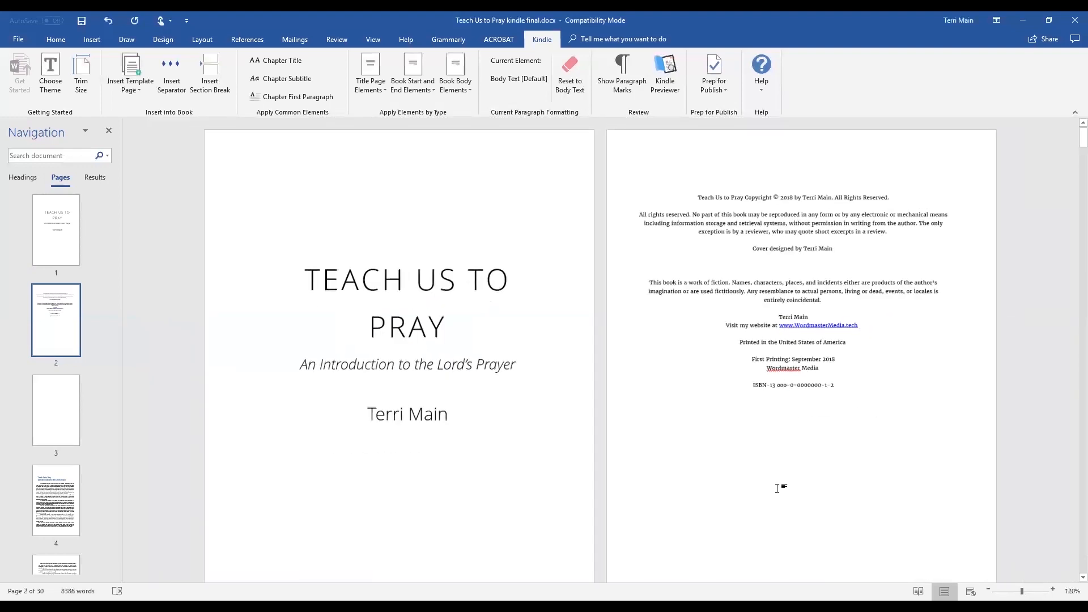
scroll(774, 487, "down", 5)
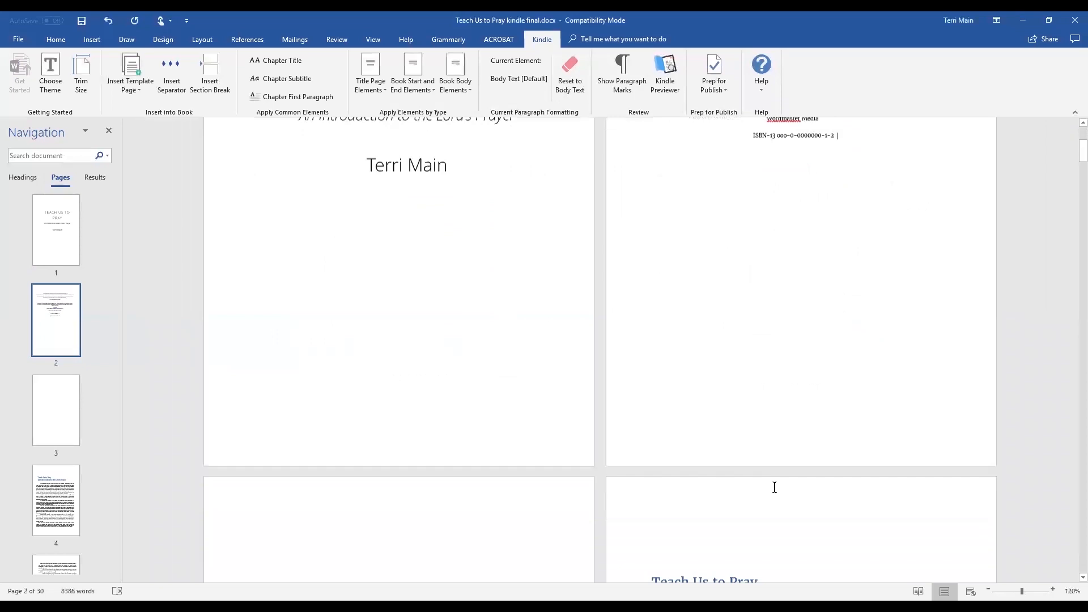
scroll(774, 487, "up", 8)
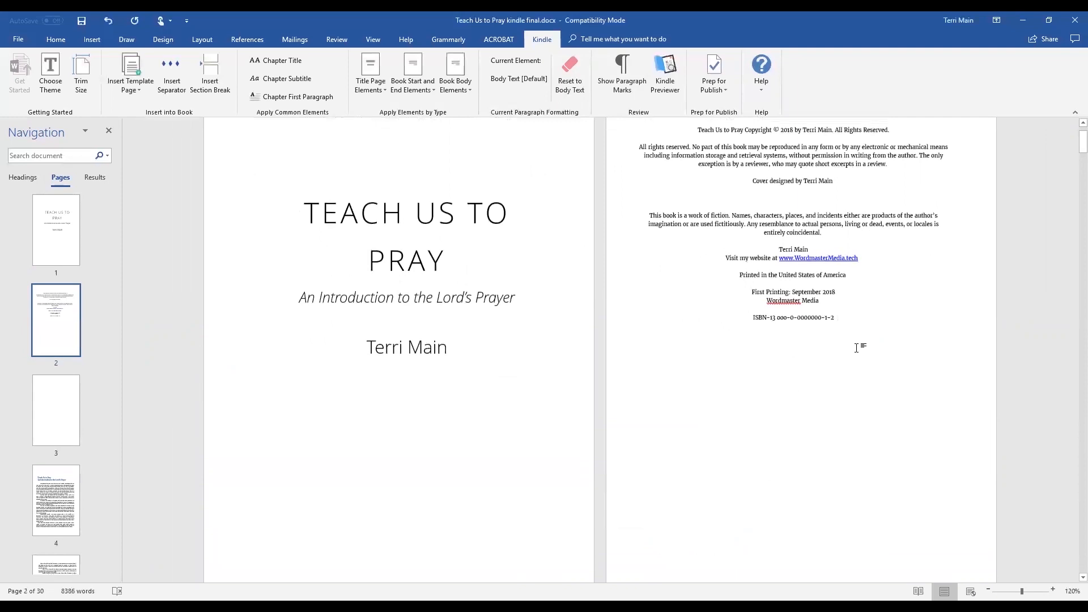
scroll(856, 347, "down", 2)
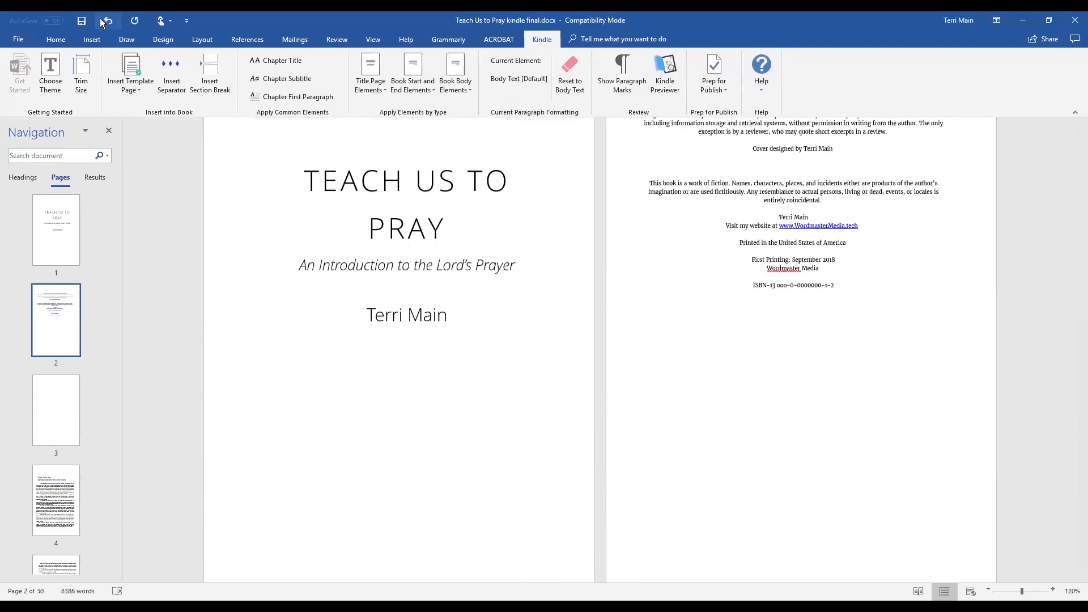
left_click(125, 73)
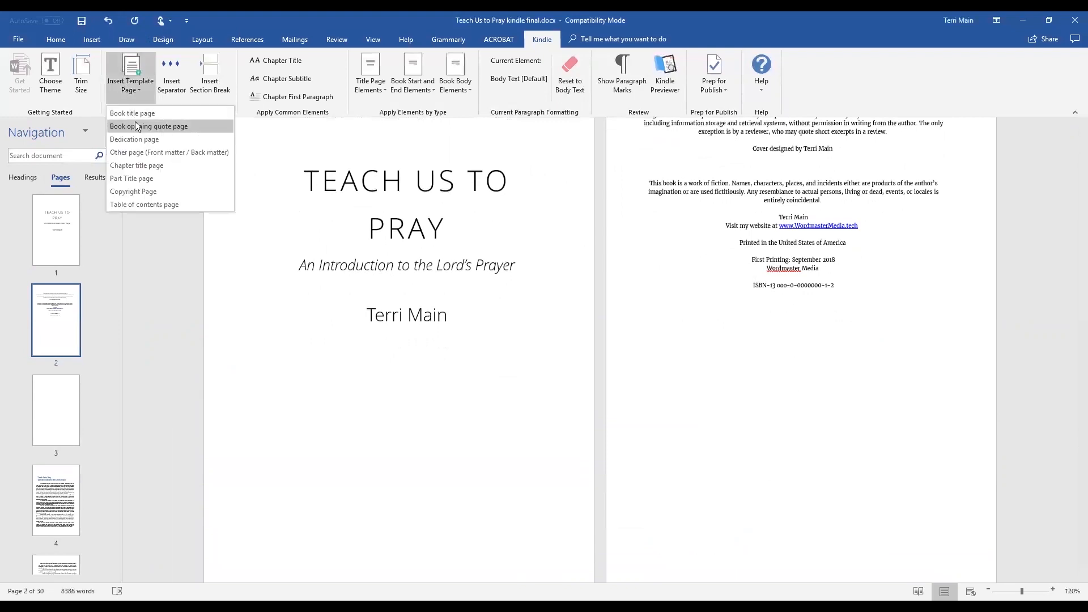
left_click(146, 205)
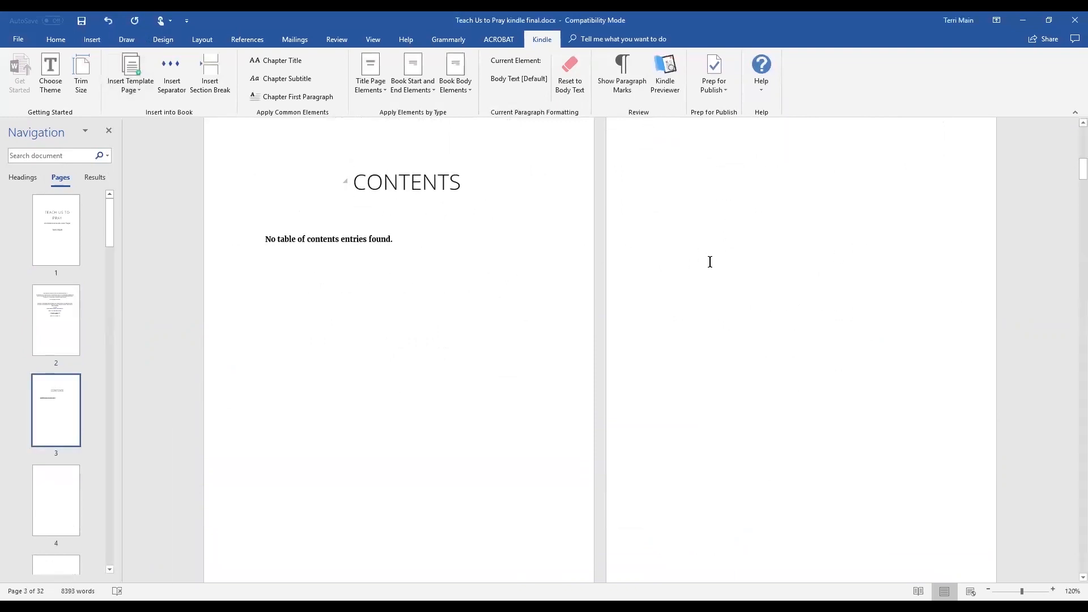
Delete one of the surplus blank pages between the contents page and the "Teach Us to Pray" introduction.
scroll(785, 261, "down", 5)
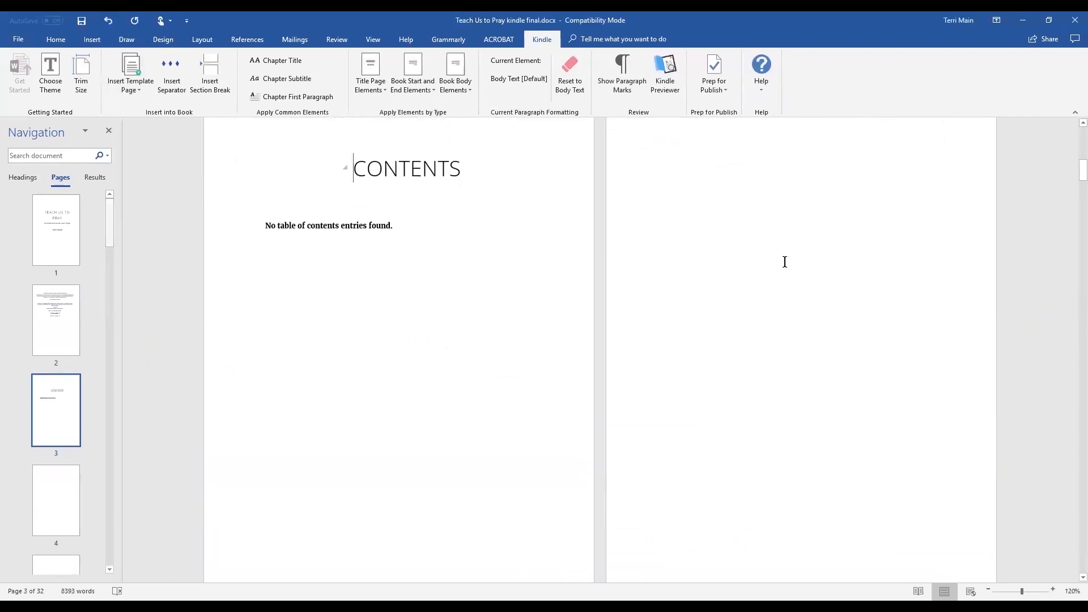
scroll(785, 261, "down", 5)
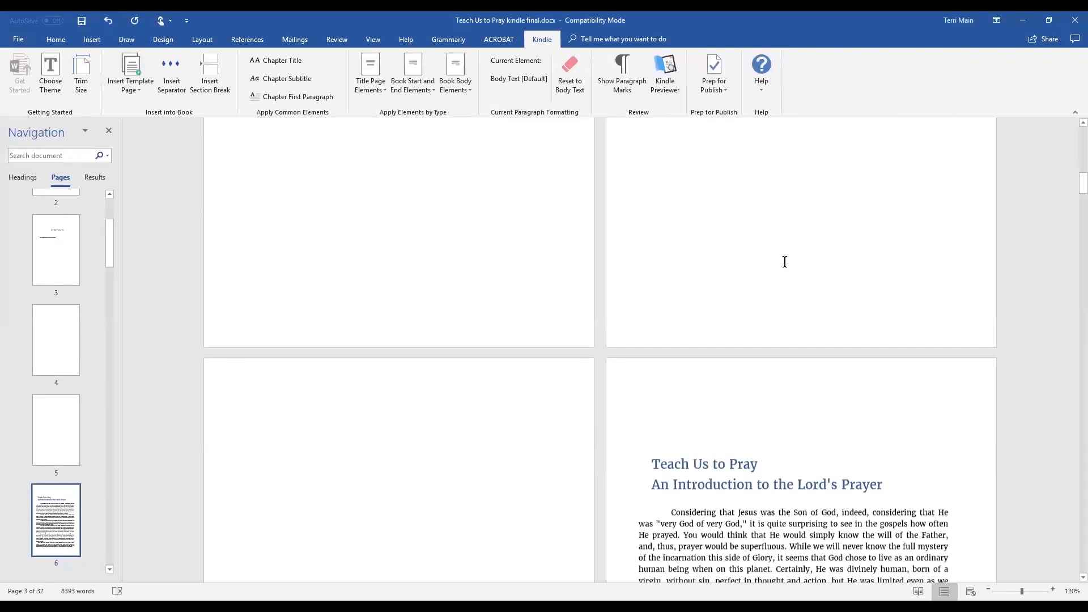
scroll(785, 263, "up", 5)
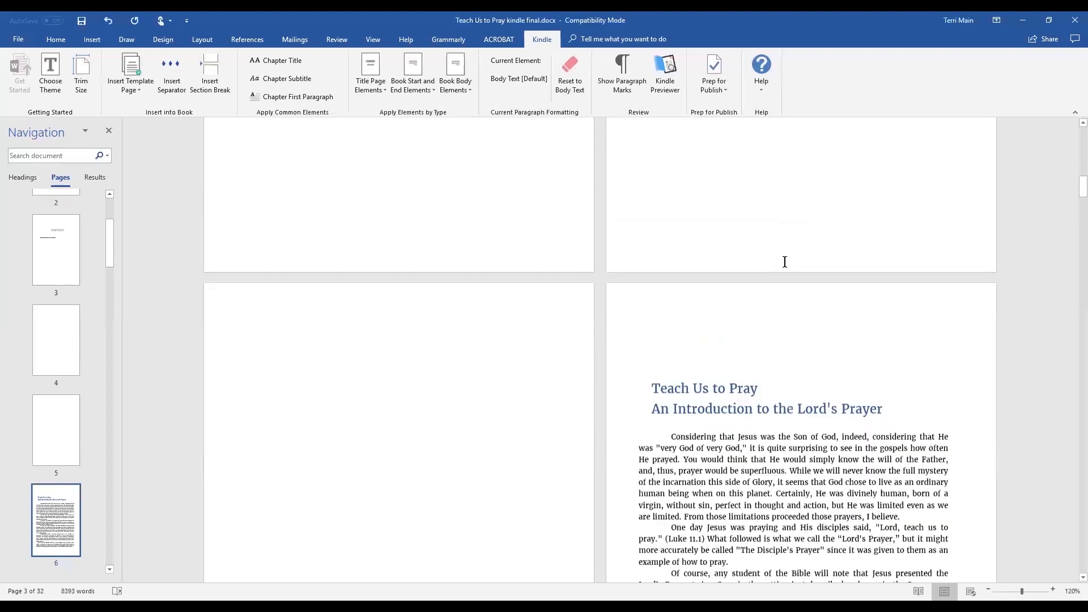
scroll(785, 264, "up", 3)
scroll(785, 265, "down", 2)
scroll(785, 264, "down", 4)
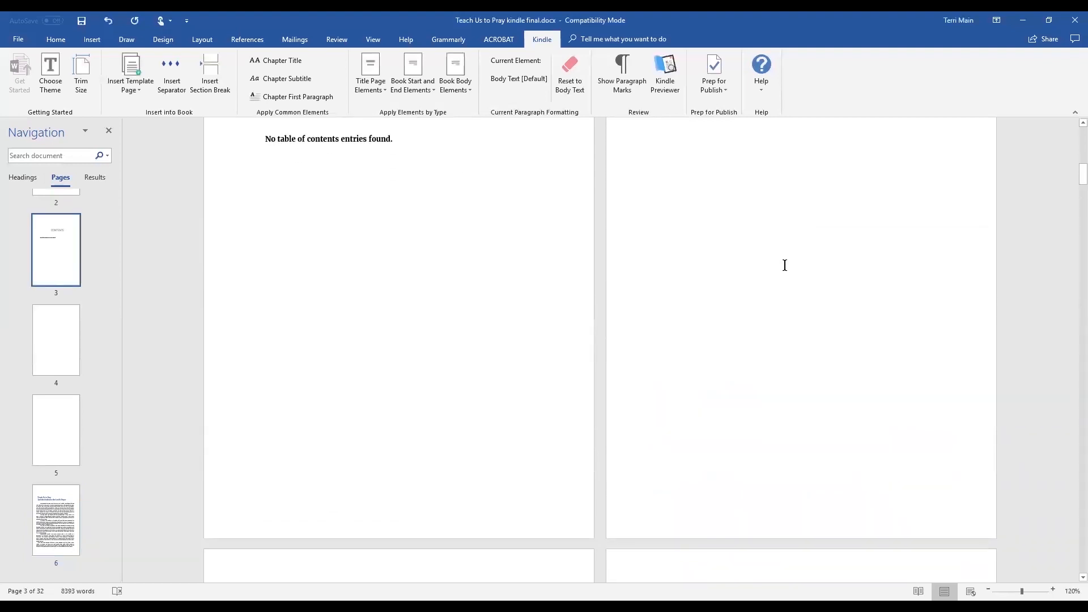
scroll(785, 264, "down", 5)
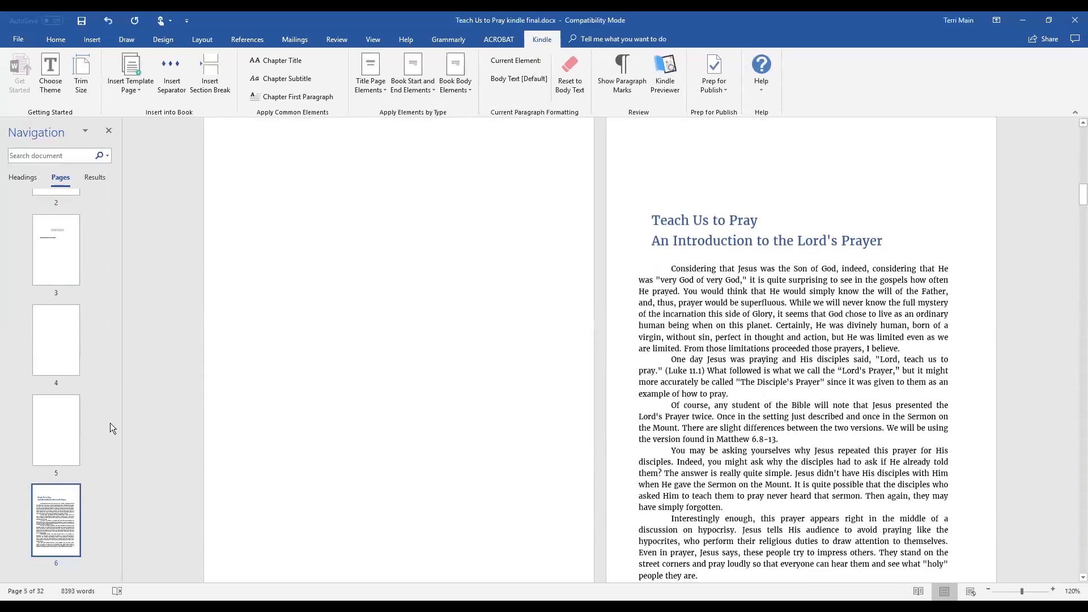
left_click(59, 423)
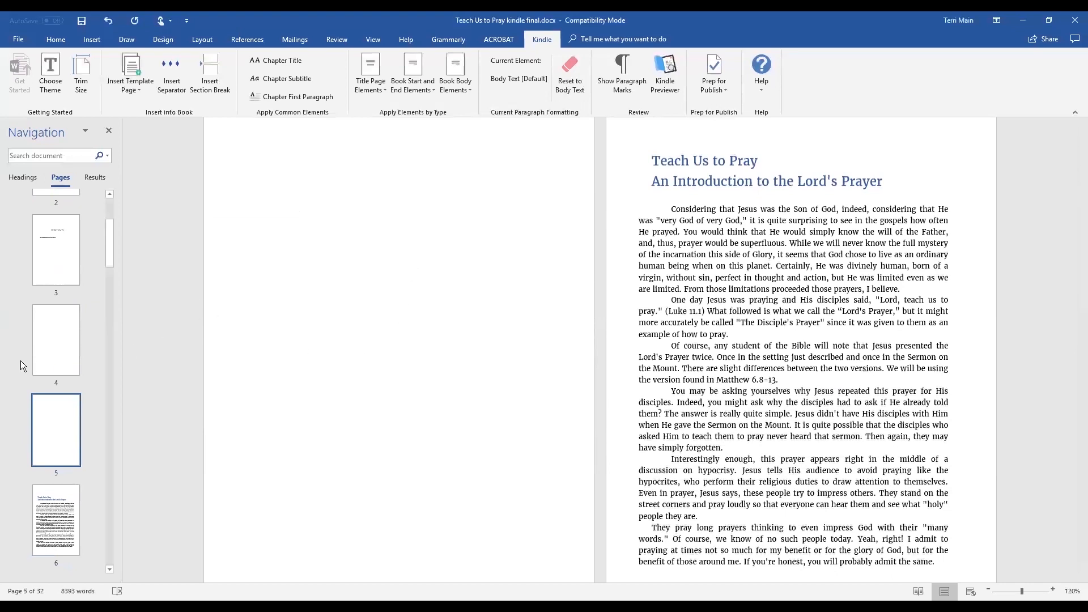
scroll(504, 245, "up", 2)
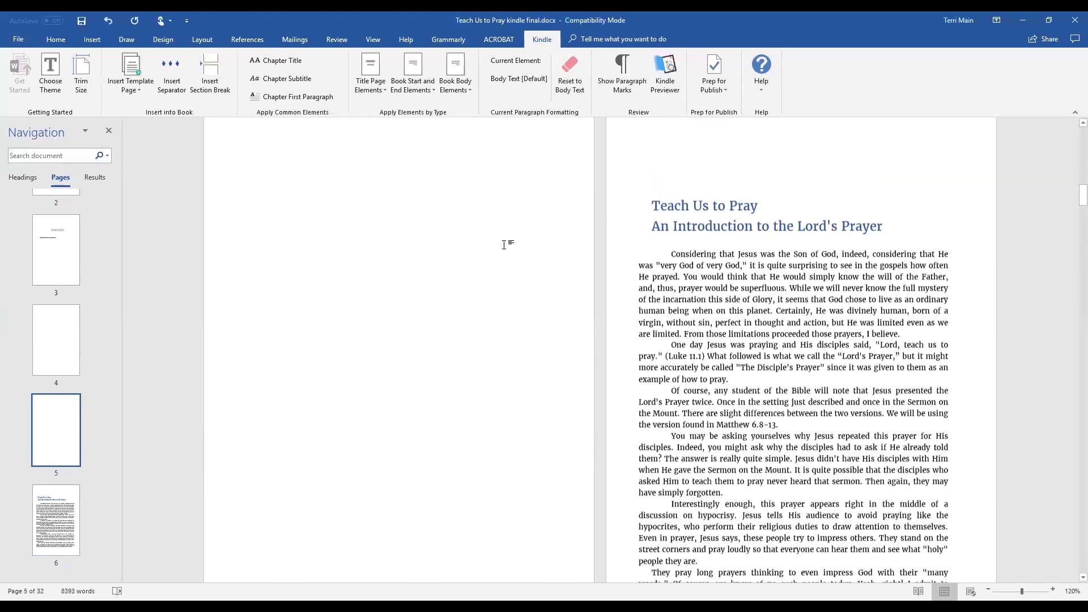
scroll(504, 244, "up", 5)
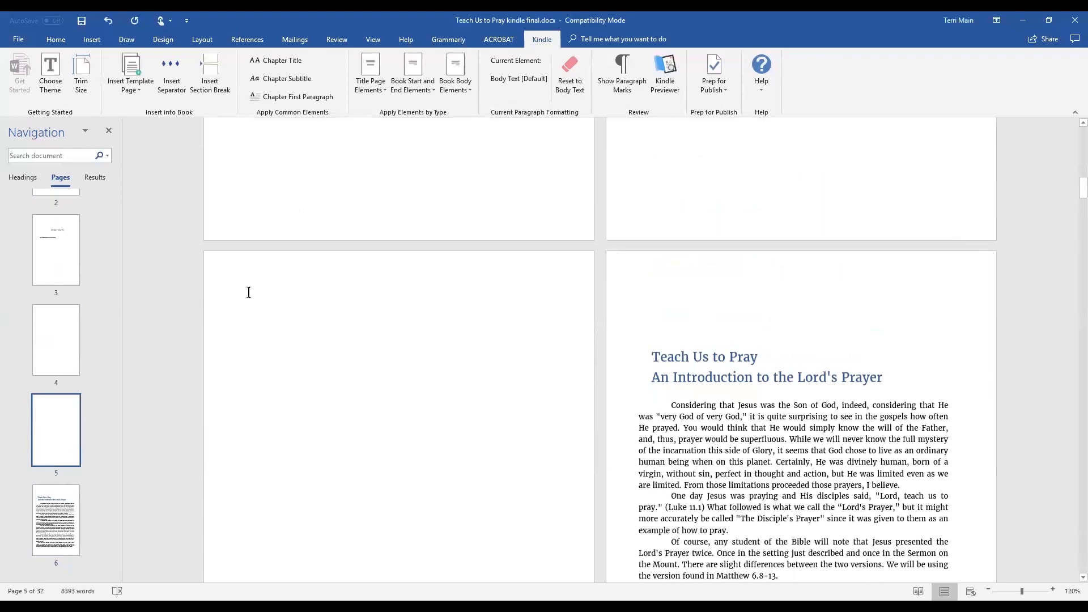
scroll(248, 293, "up", 10)
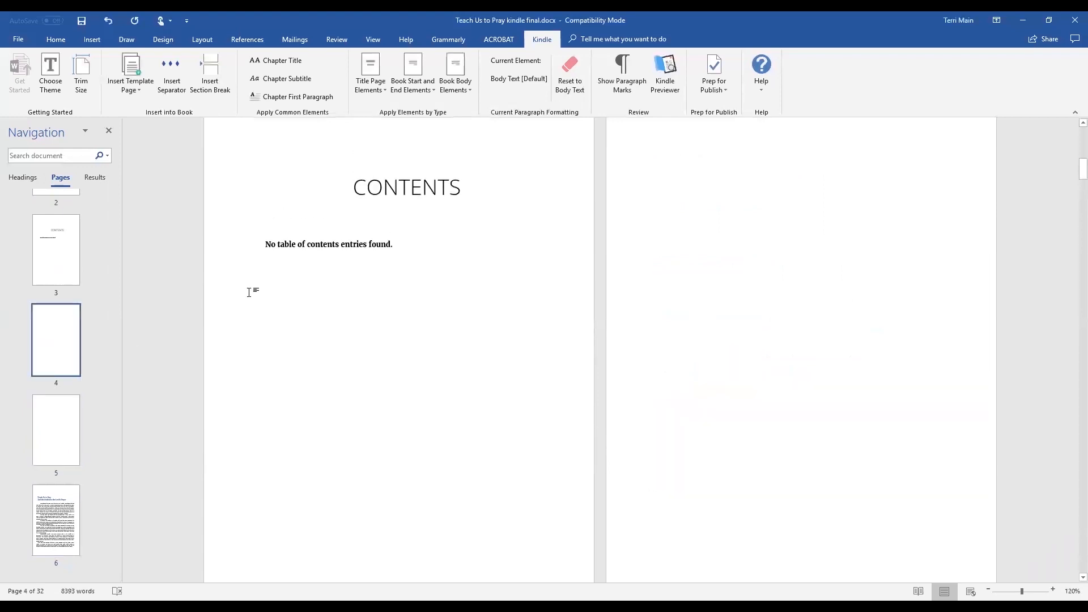
scroll(249, 292, "up", 2)
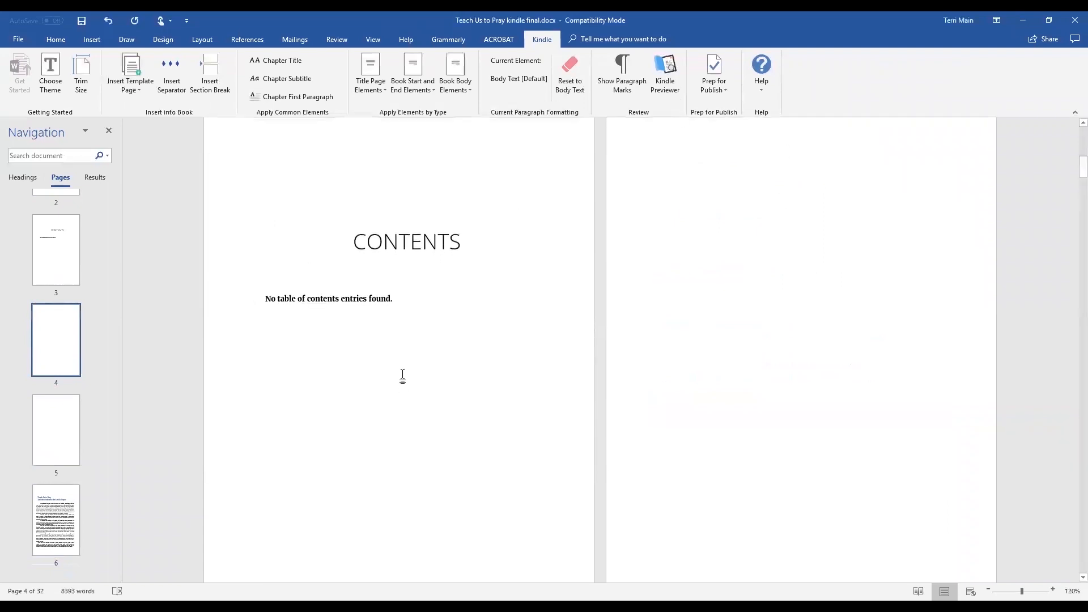
key("BackSpace")
key("BackSpace")
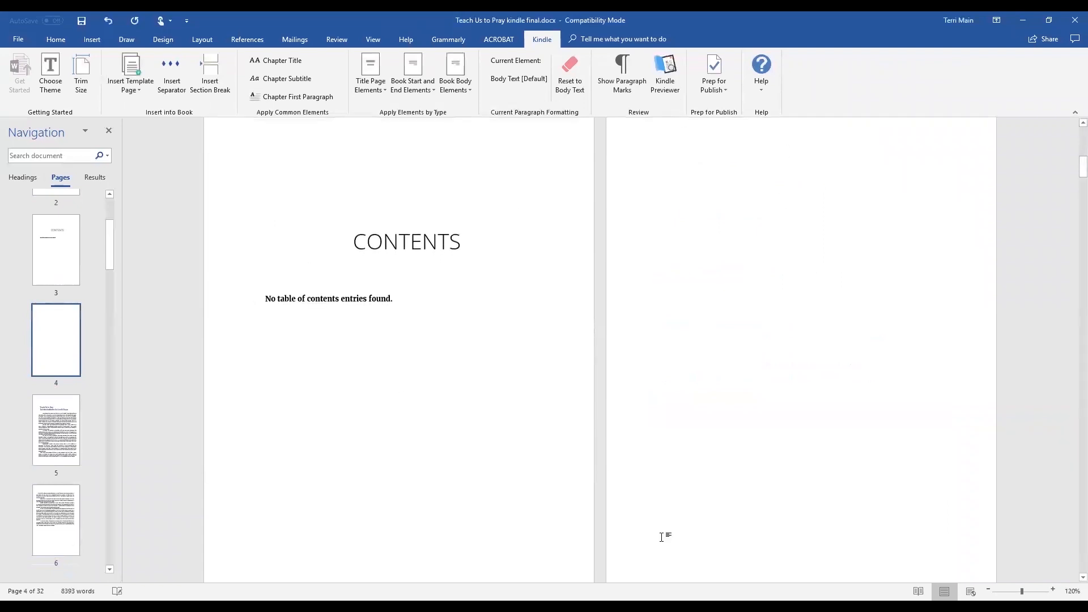
Apply the Chapter Title element to the "Teach Us to Pray" heading of the introduction.
scroll(600, 350, "down", 1)
scroll(600, 349, "up", 1)
scroll(600, 349, "down", 4)
scroll(600, 349, "down", 6)
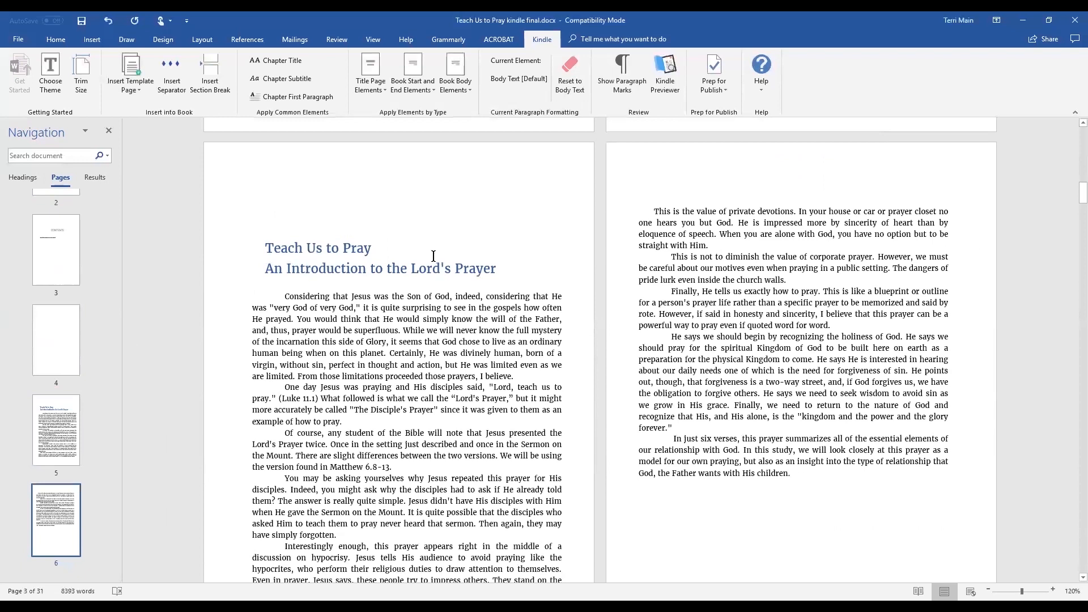
scroll(433, 256, "down", 1)
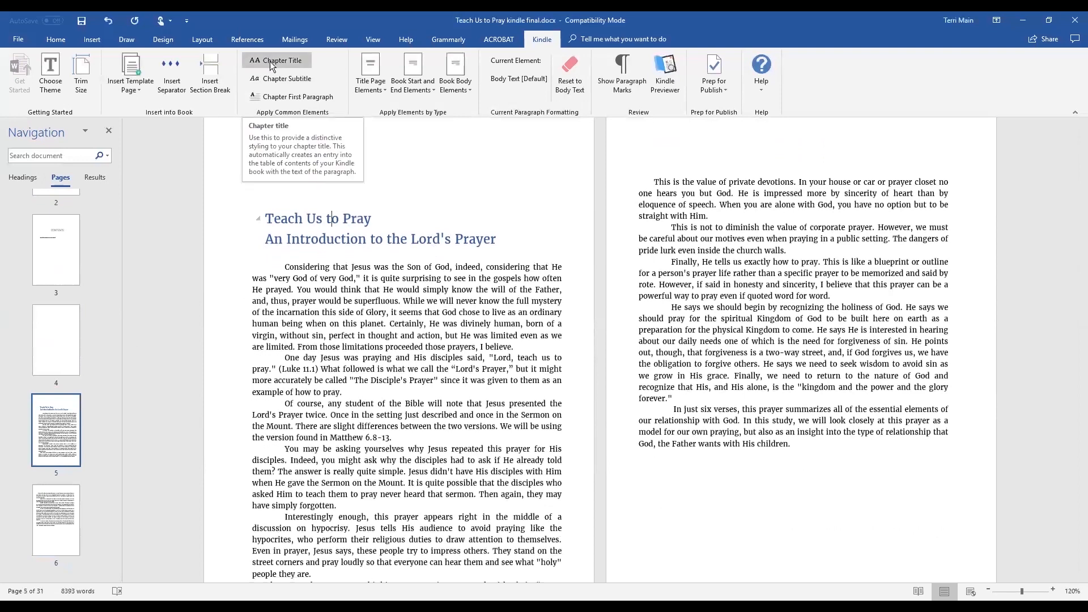
left_click(272, 61)
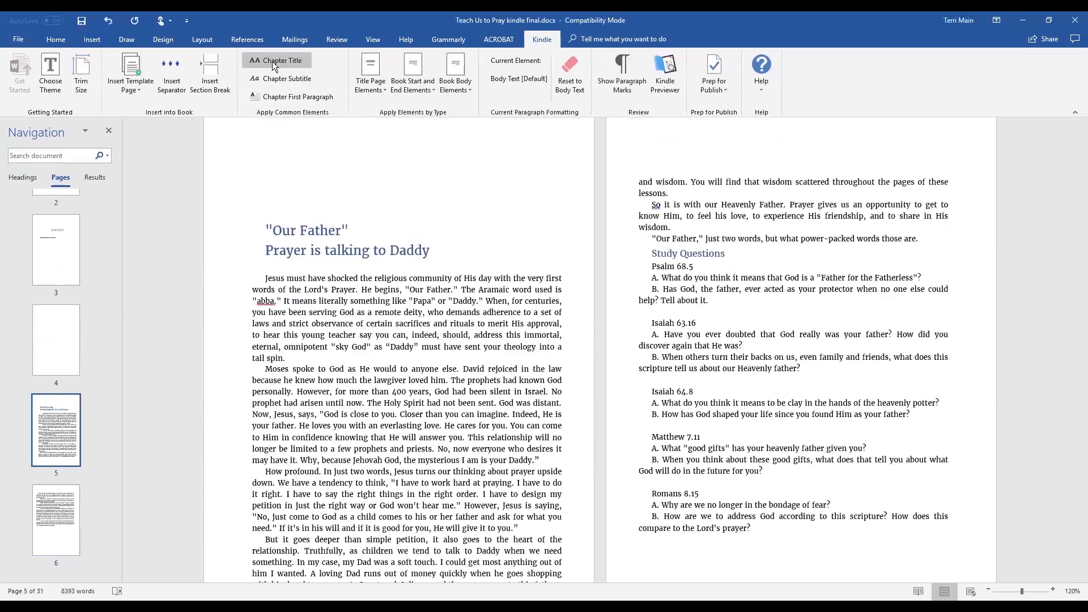
Apply the Chapter Subtitle element to the "An Introduction to the Lord's Prayer" heading of the introduction.
scroll(521, 234, "up", 5)
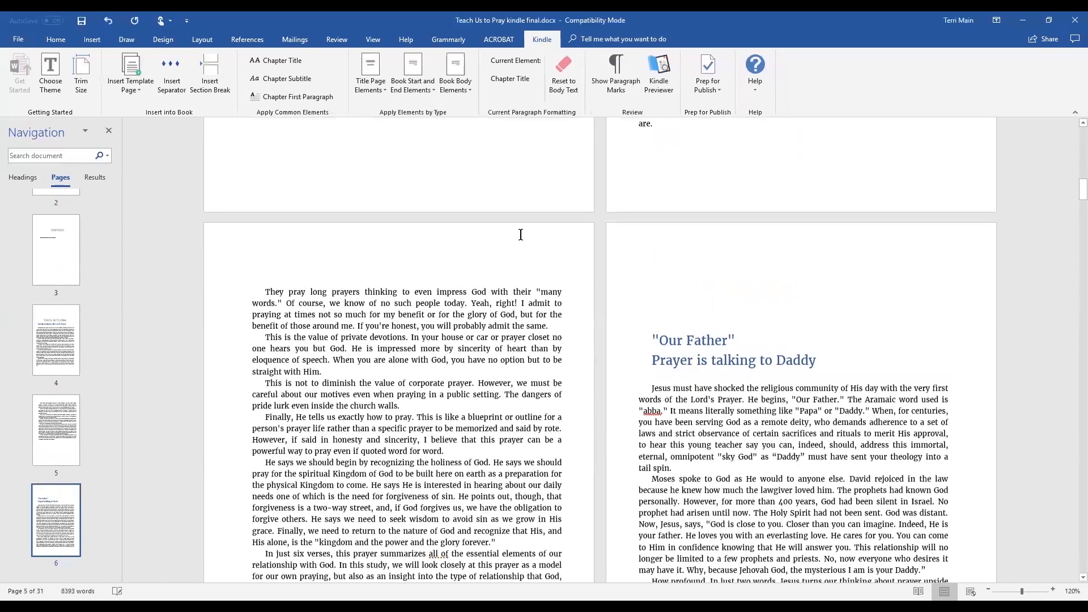
scroll(521, 234, "up", 5)
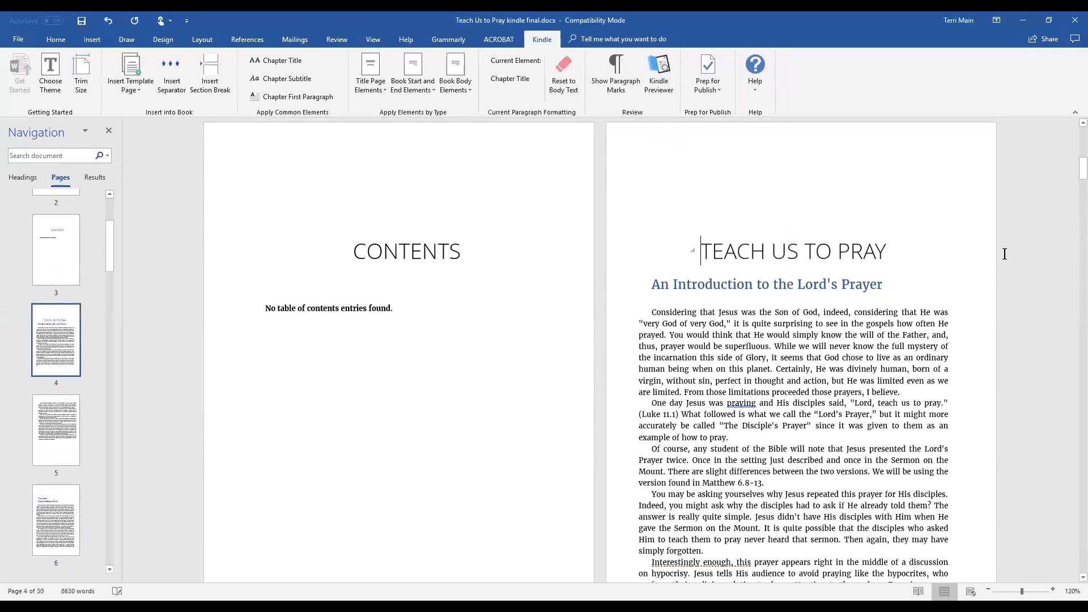
left_click(812, 285)
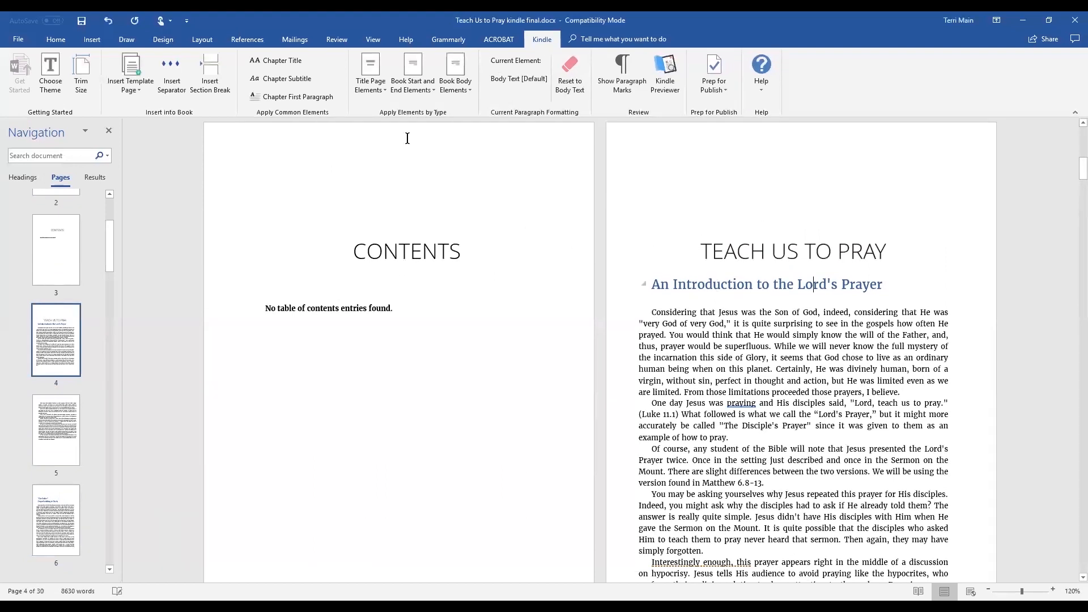
left_click(299, 79)
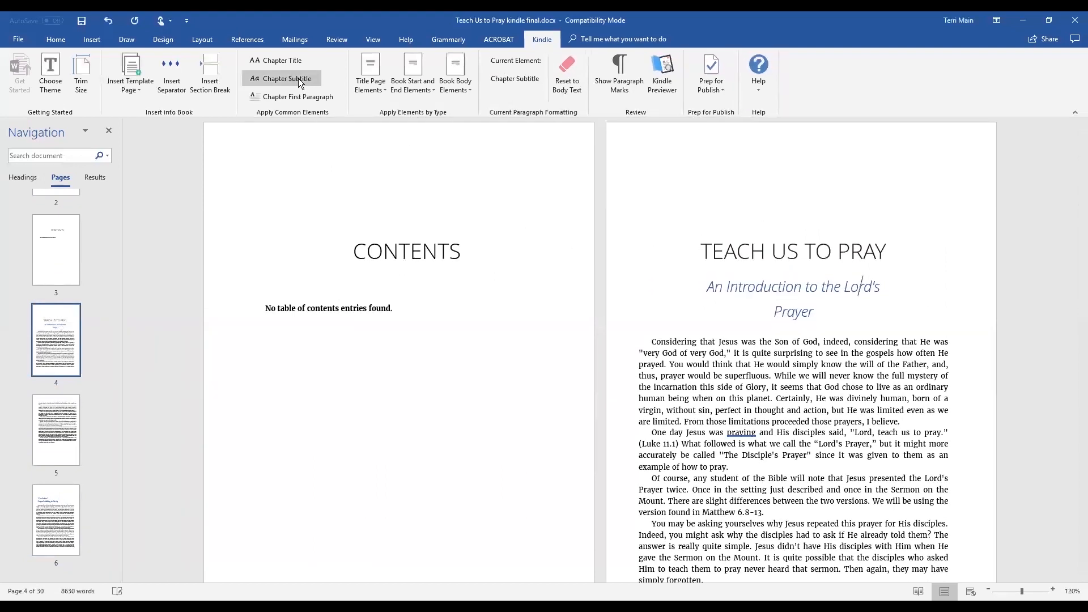
Format the "Our Father" heading as Chapter Title and the "Prayer is talking to Daddy" line below it as Chapter Subtitle.
scroll(646, 323, "down", 3)
scroll(646, 322, "down", 10)
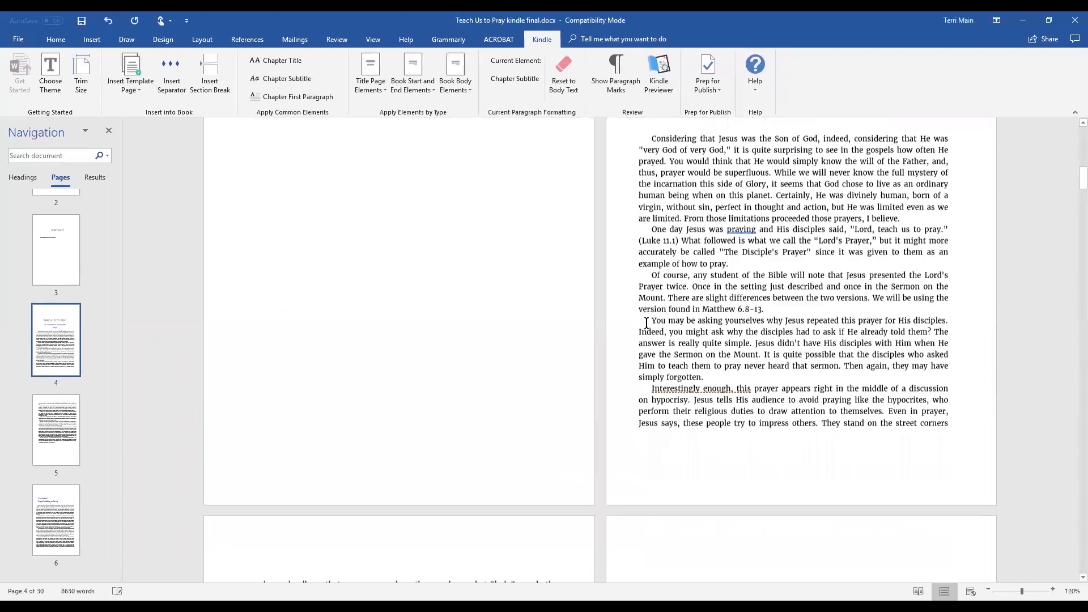
scroll(646, 323, "down", 1)
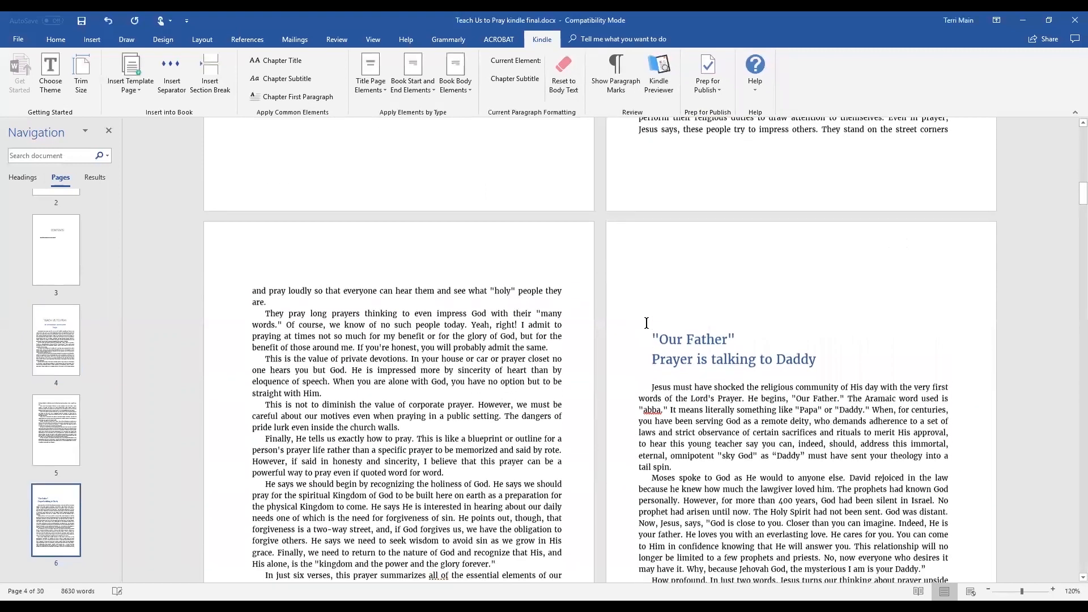
left_click(697, 339)
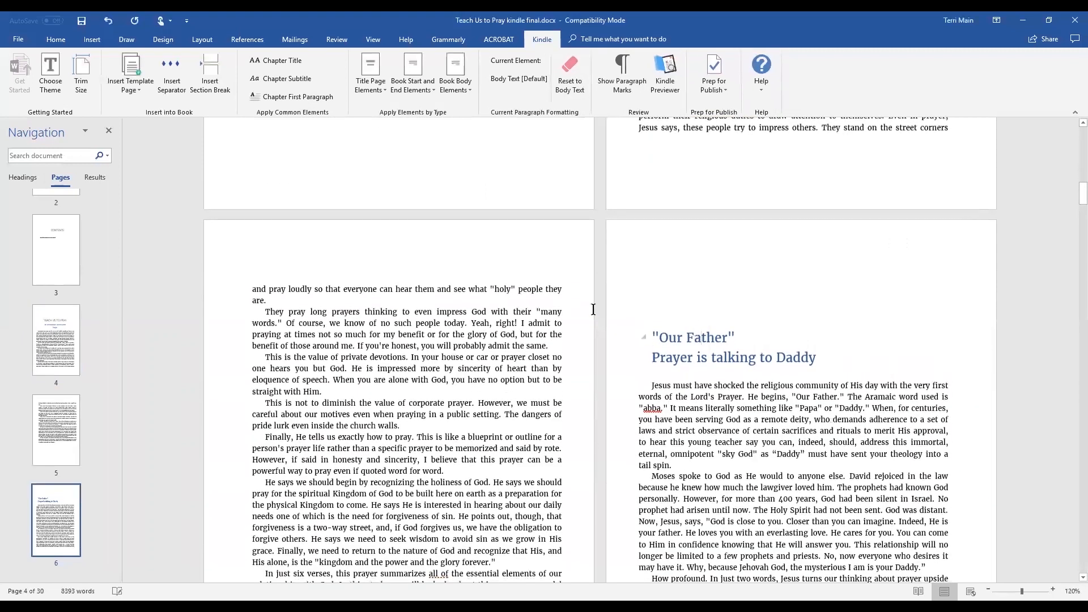
left_click(267, 61)
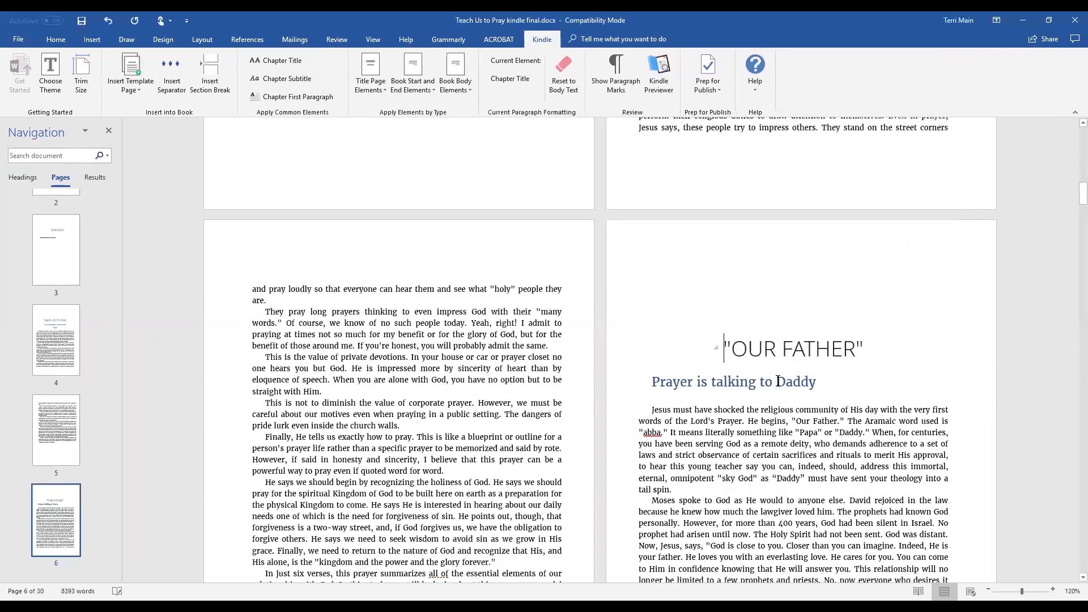
left_click(774, 381)
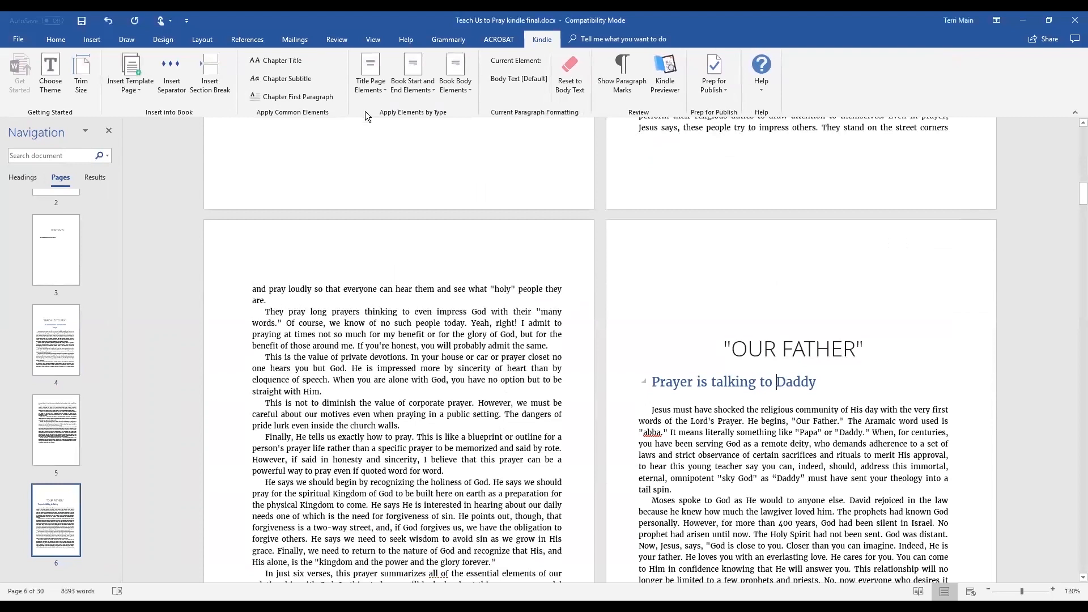
left_click(280, 79)
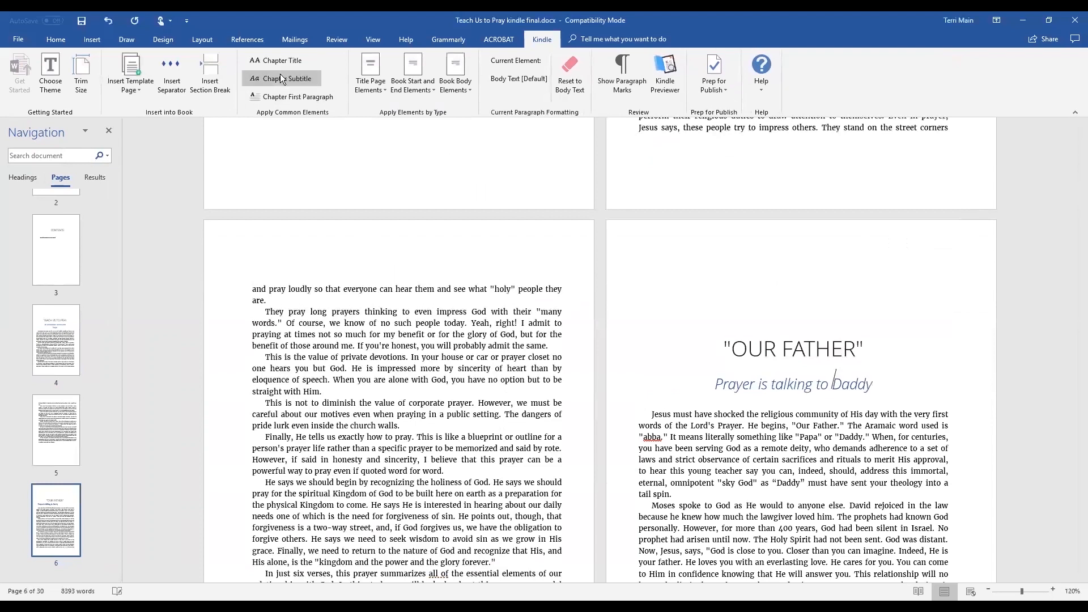
Format the "Who art in Heaven" heading as Chapter Title and "The Divine Base of Operations" below it as Chapter Subtitle.
scroll(784, 369, "down", 1)
scroll(785, 368, "down", 15)
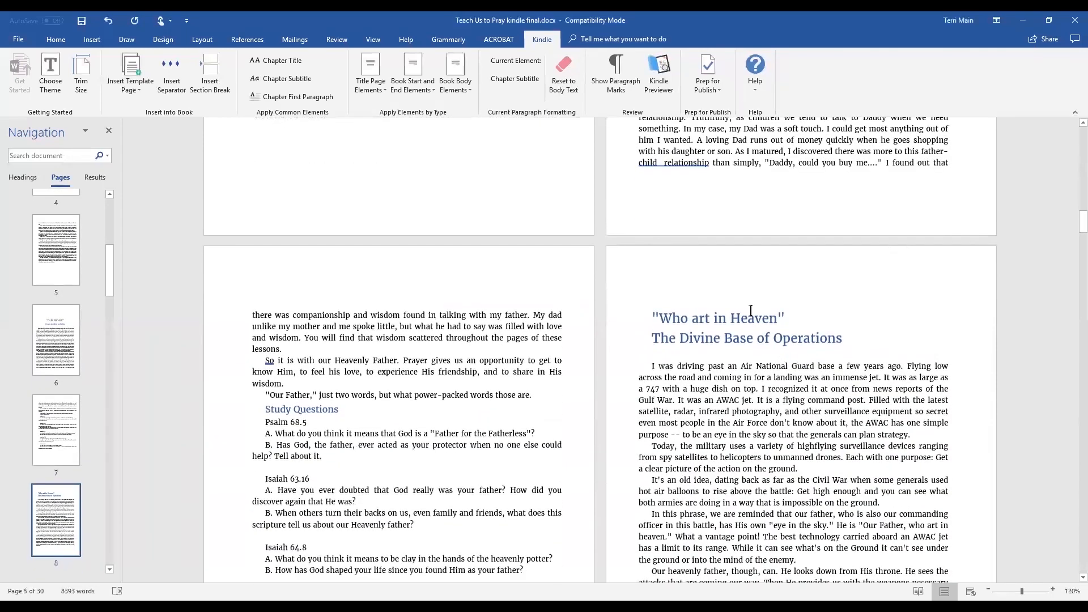
left_click(746, 321)
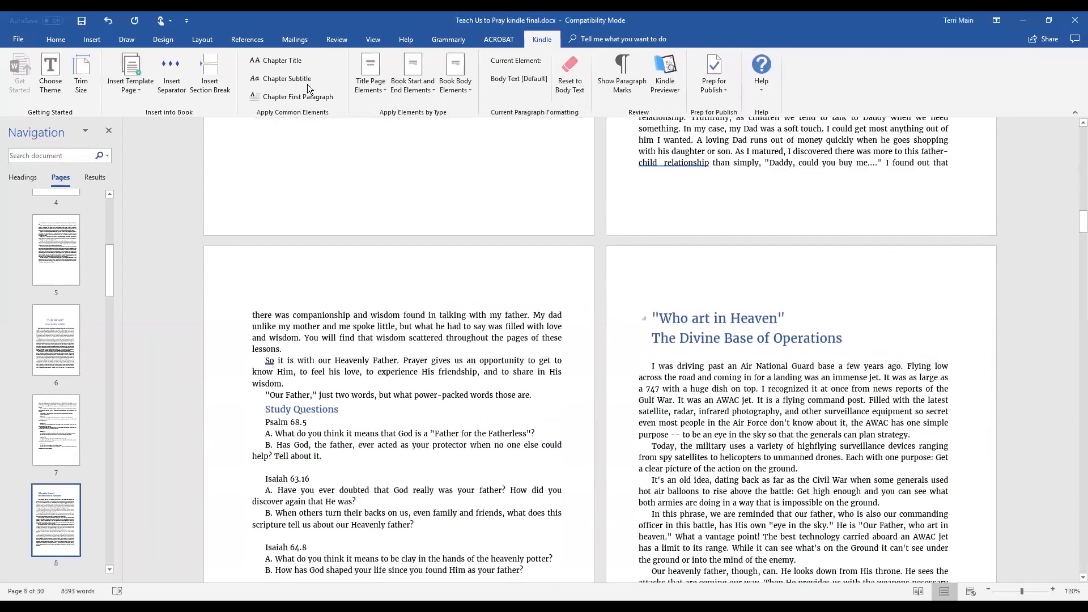
left_click(293, 64)
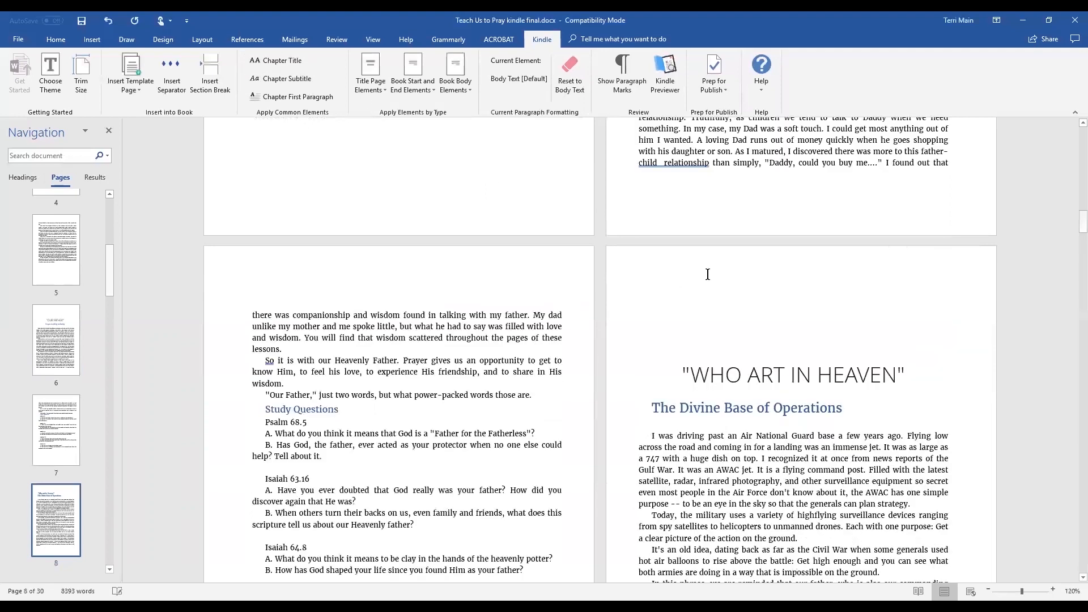
left_click(818, 408)
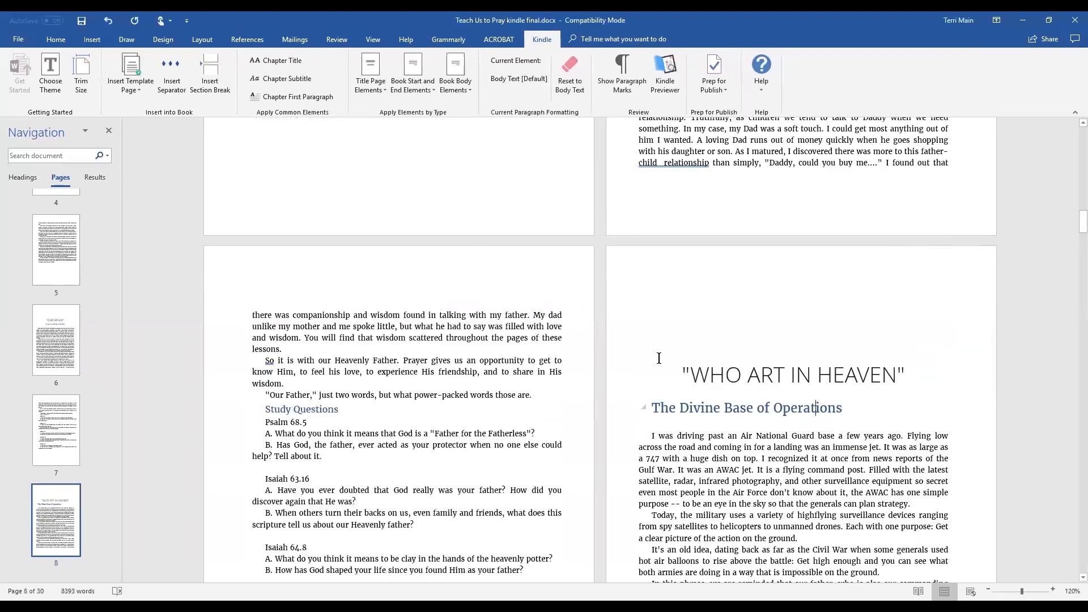
left_click(306, 81)
Apply the Chapter Subtitle element to the Study Questions heading that ends the "Our Father" chapter.
scroll(766, 387, "up", 3)
scroll(766, 388, "up", 4)
scroll(766, 387, "down", 8)
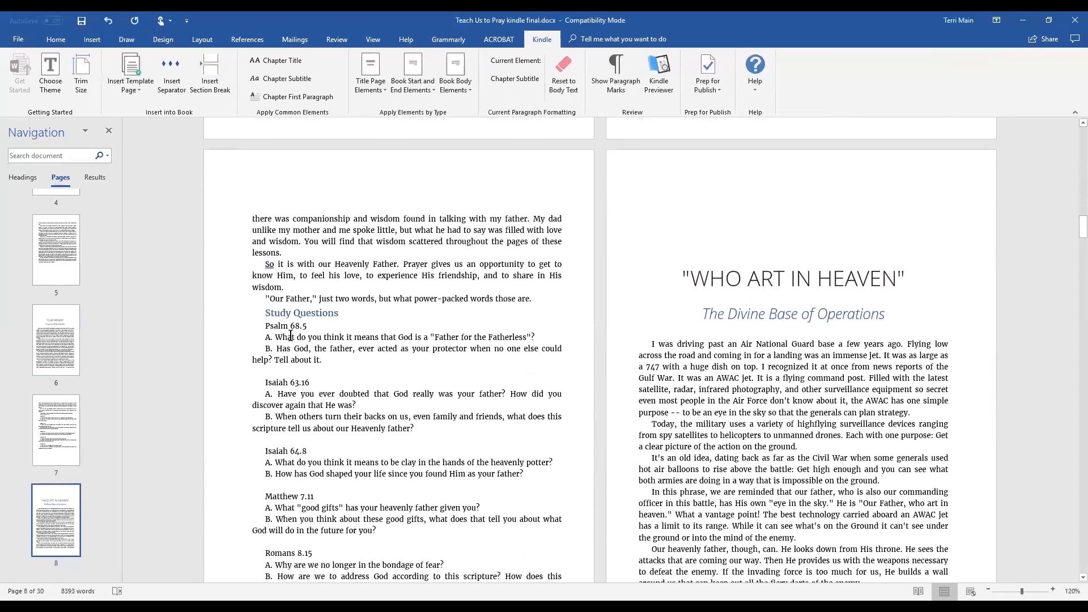
left_click(314, 309)
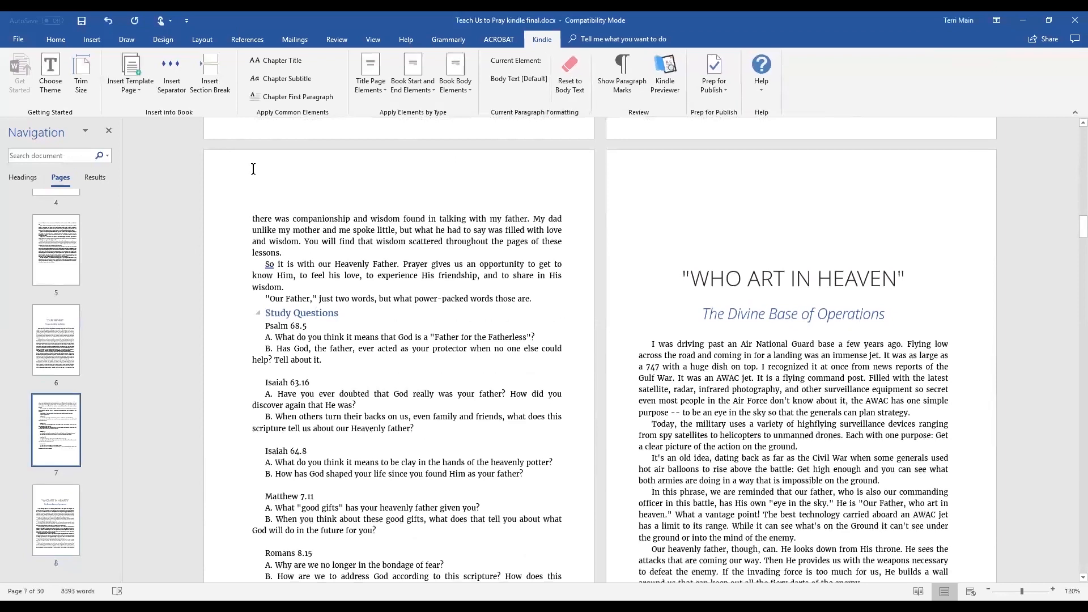
left_click(280, 76)
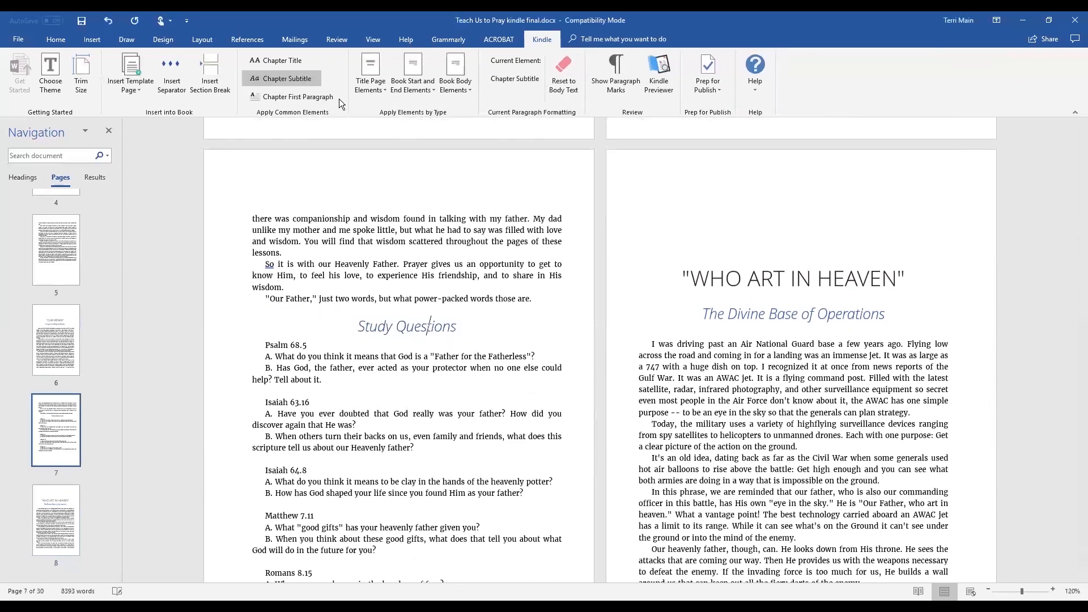
Apply the Chapter Subtitle element to the Study Questions heading that ends the "Who art in Heaven" chapter.
scroll(832, 482, "down", 8)
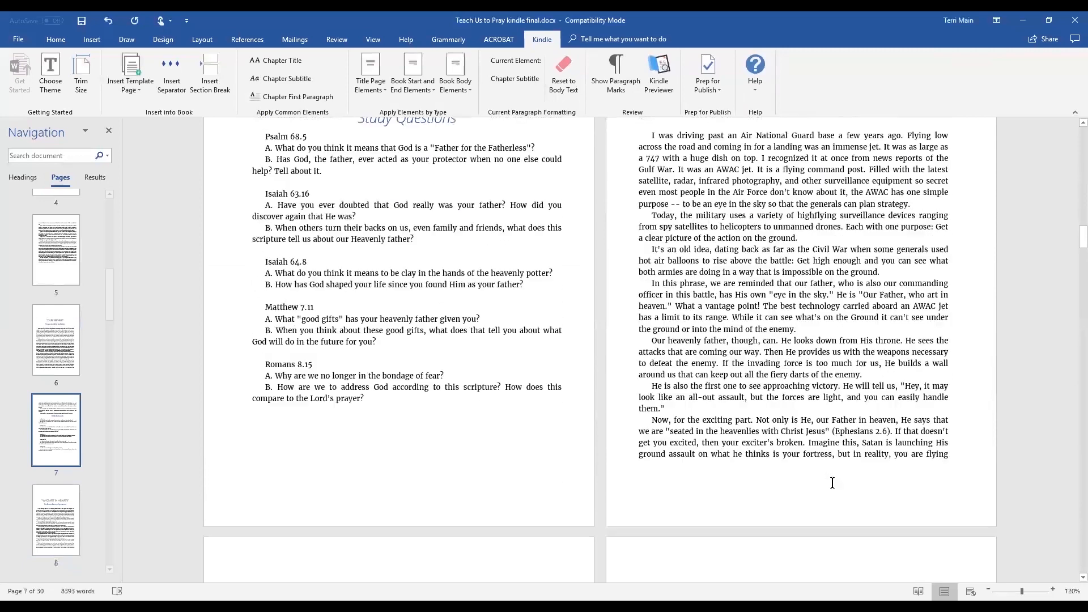
scroll(486, 359, "down", 2)
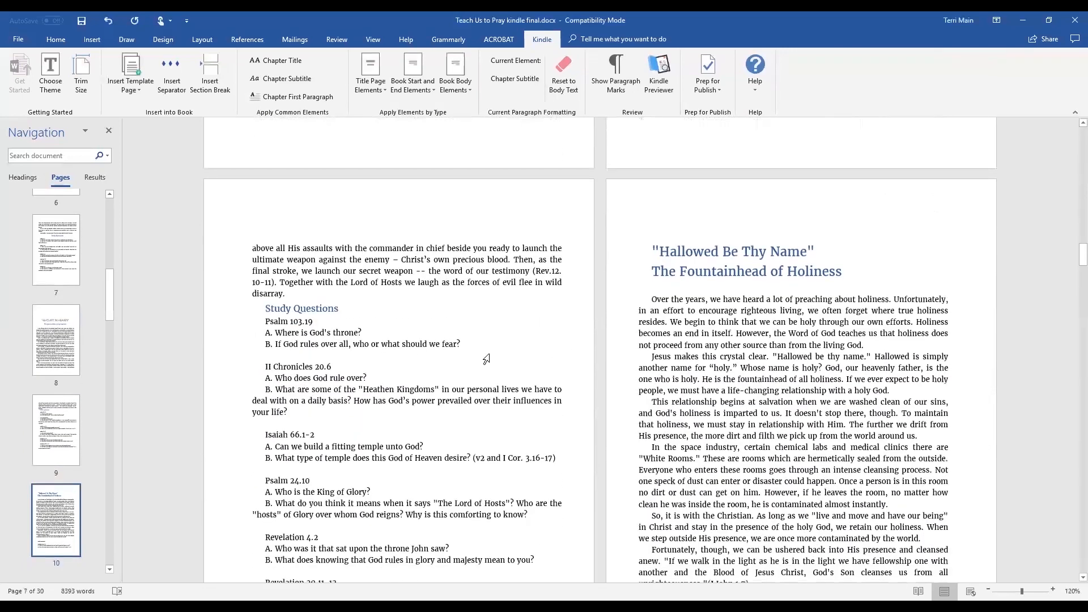
left_click(324, 314)
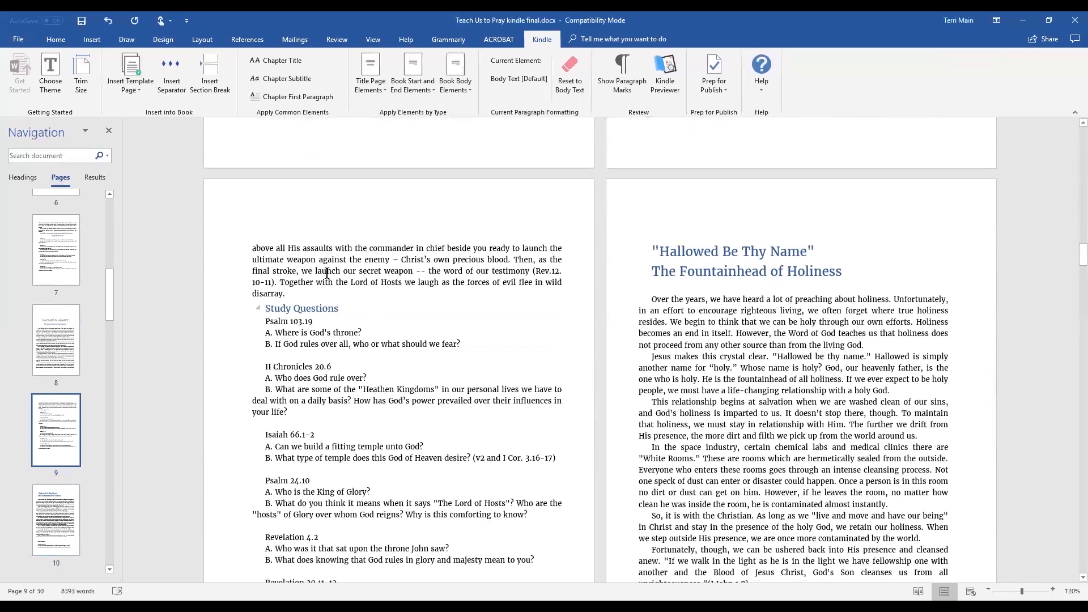
left_click(296, 80)
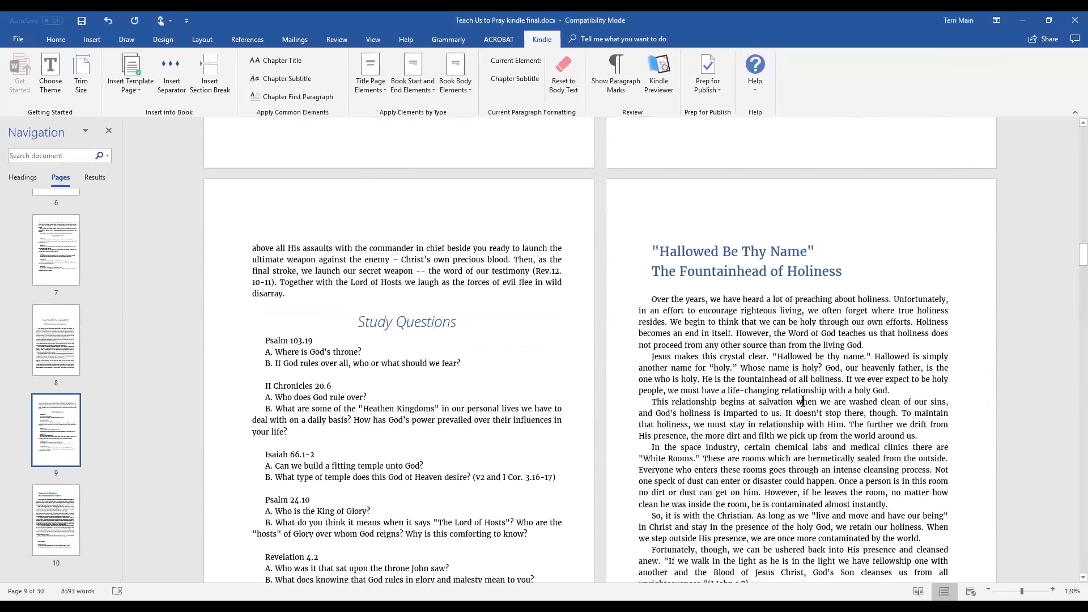
Insert page numbers into the book with the Kindle add-in's Prep for Publish function.
scroll(801, 416, "up", 10)
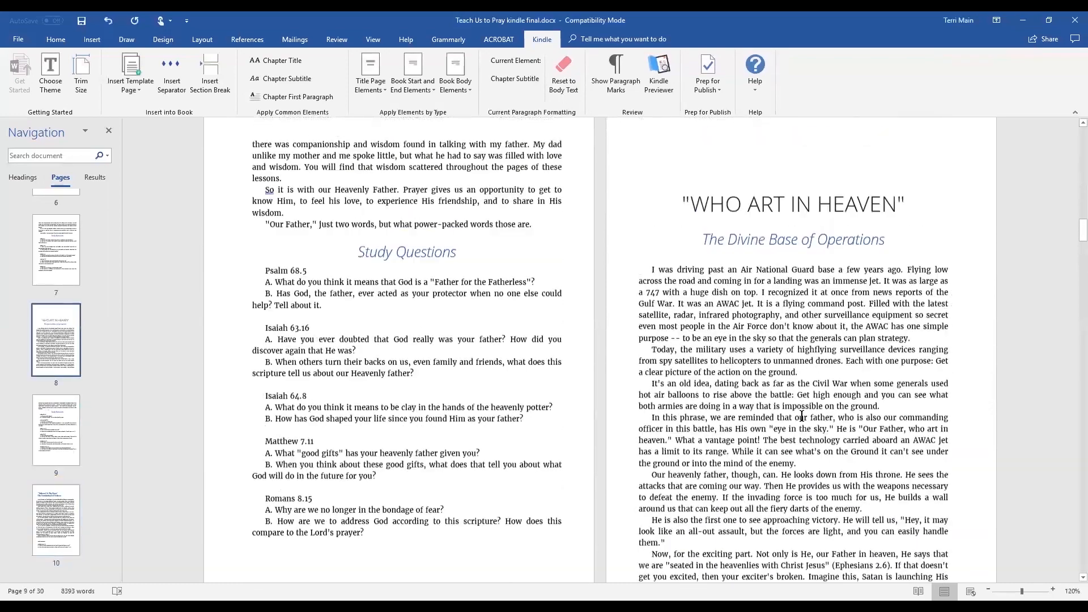
scroll(801, 415, "up", 15)
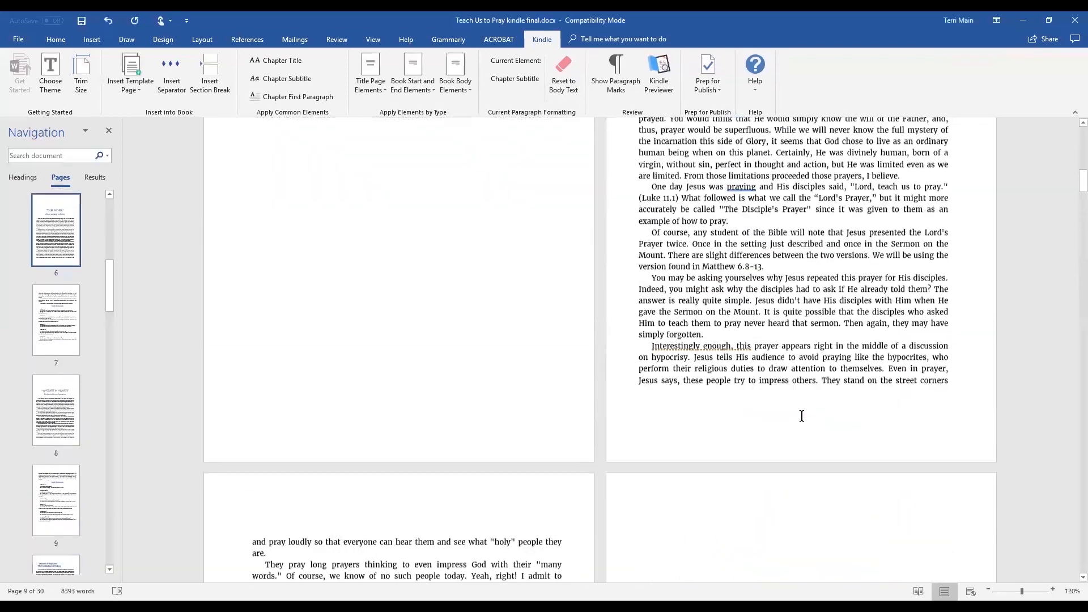
scroll(803, 421, "up", 5)
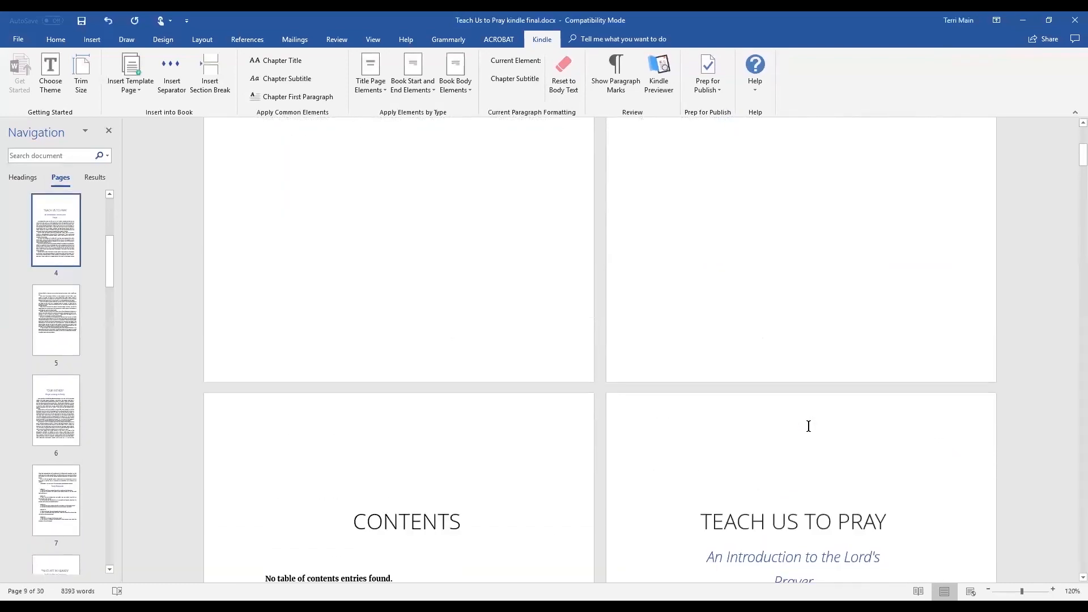
scroll(808, 426, "down", 1)
scroll(808, 426, "up", 5)
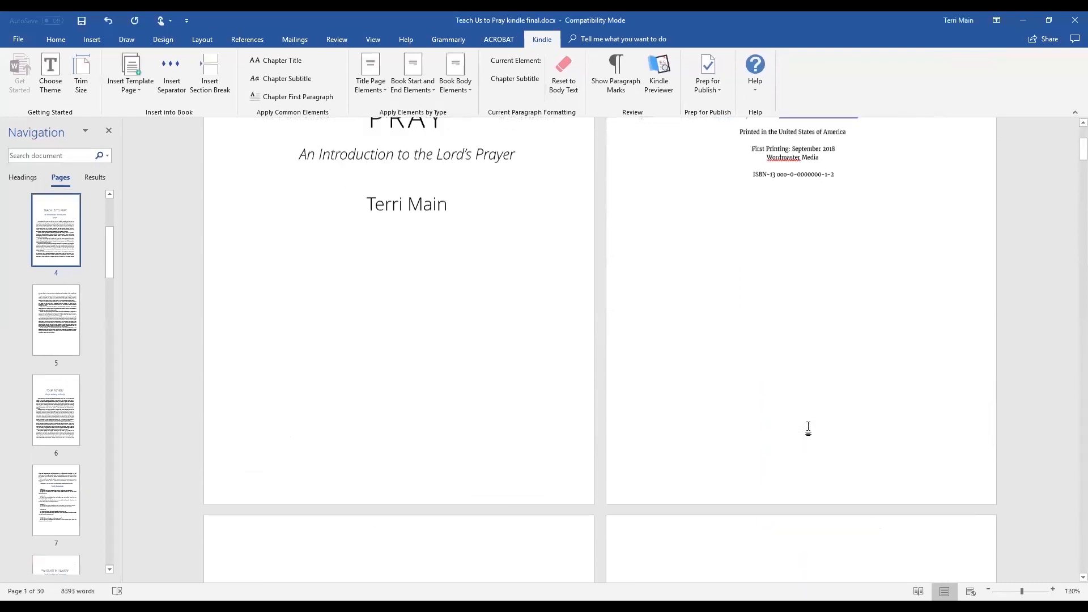
scroll(808, 426, "up", 3)
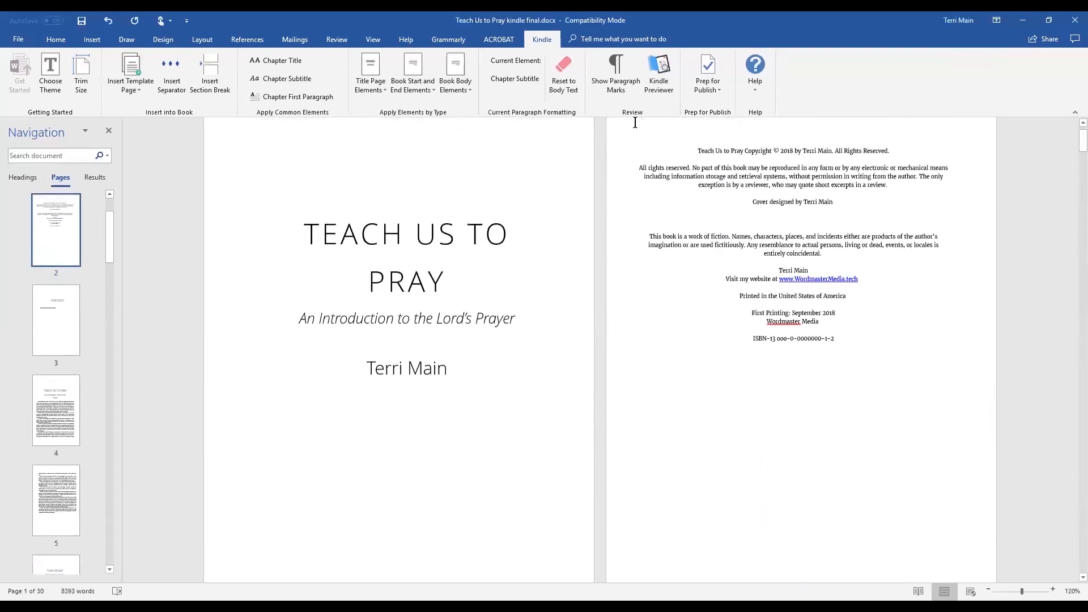
left_click(708, 95)
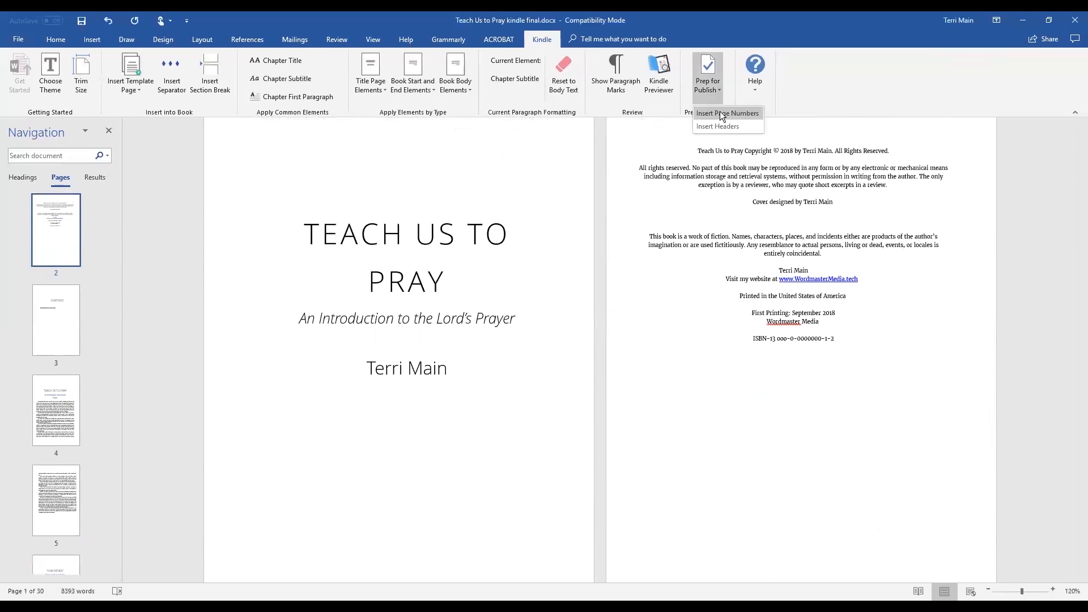
scroll(961, 368, "down", 5)
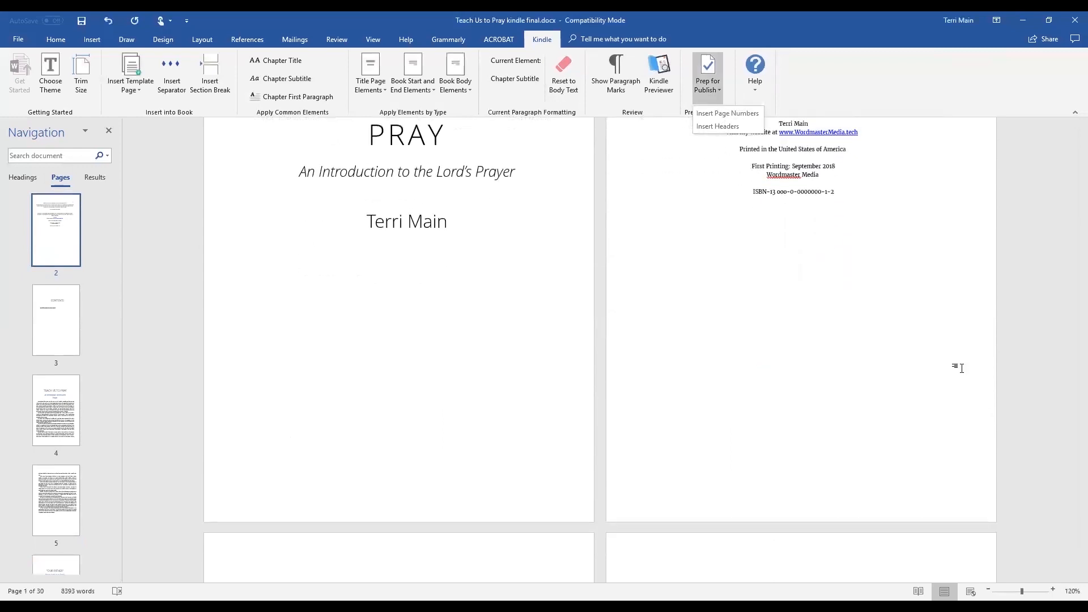
scroll(961, 368, "down", 3)
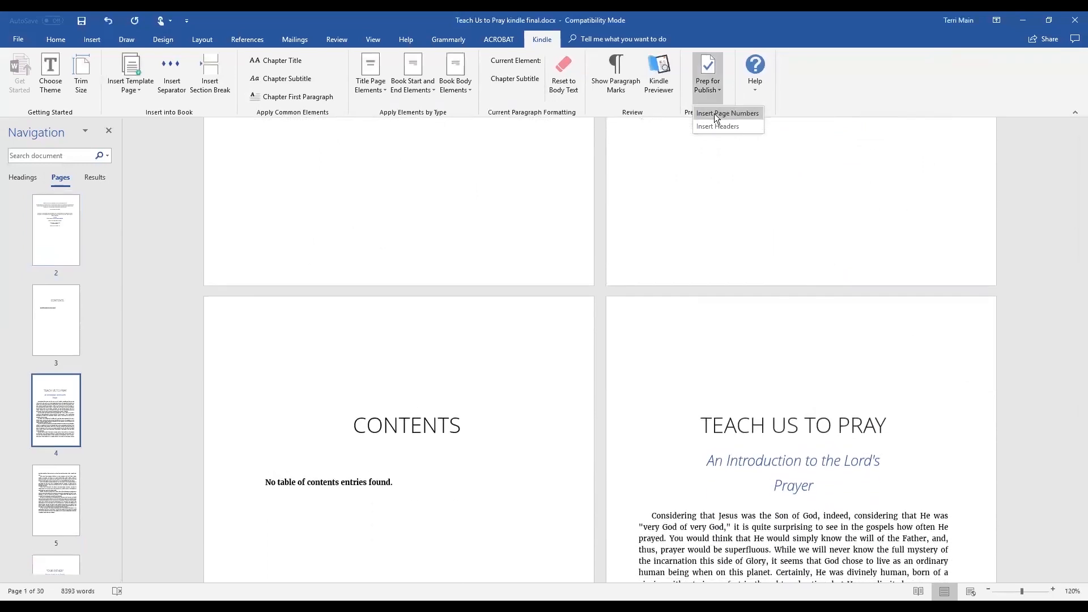
left_click(707, 97)
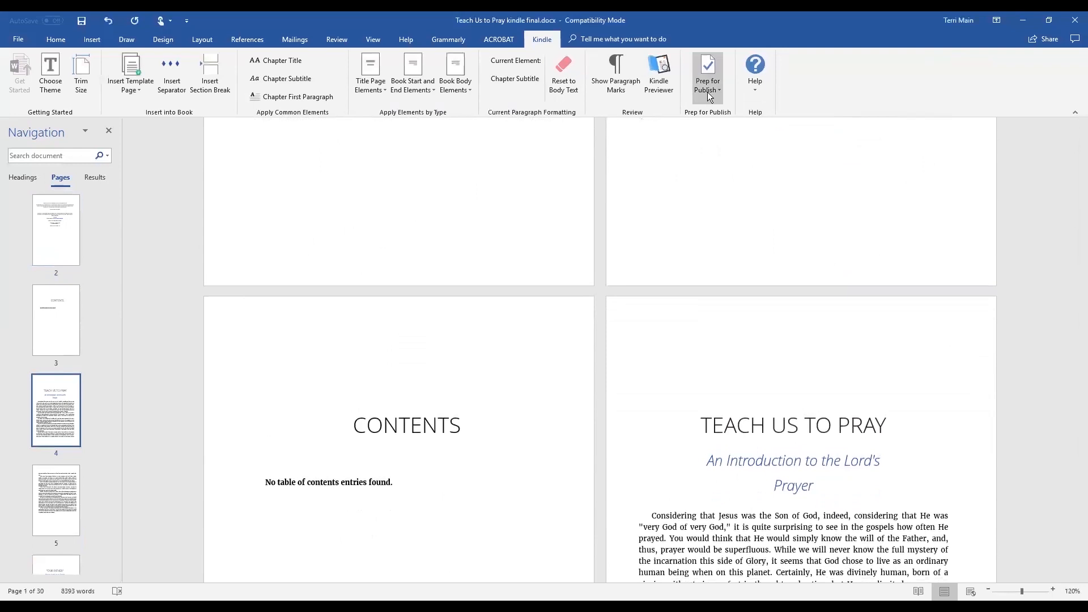
left_click(710, 96)
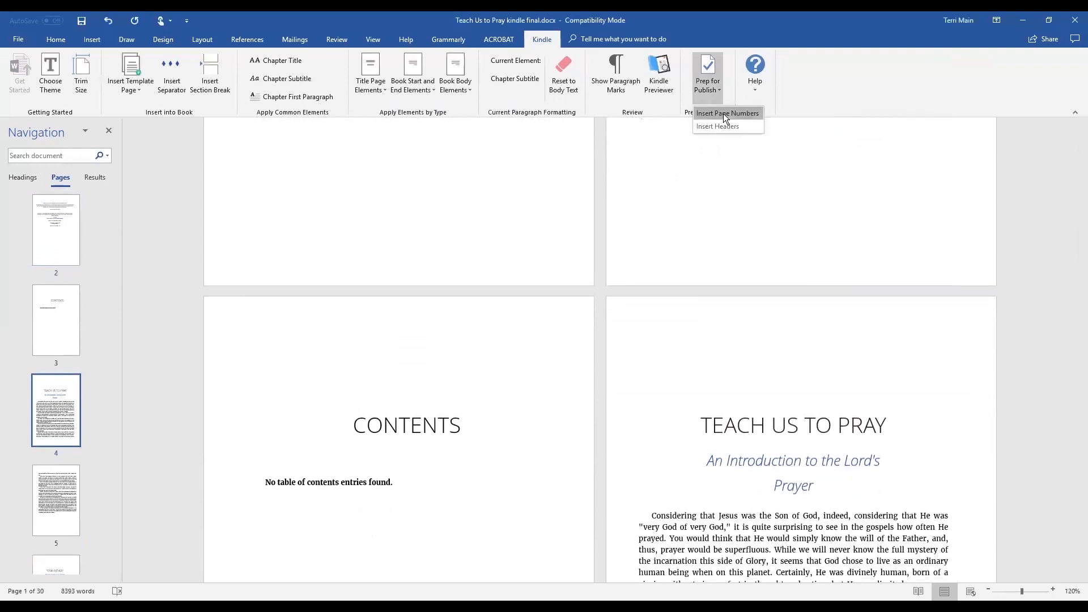
left_click(723, 113)
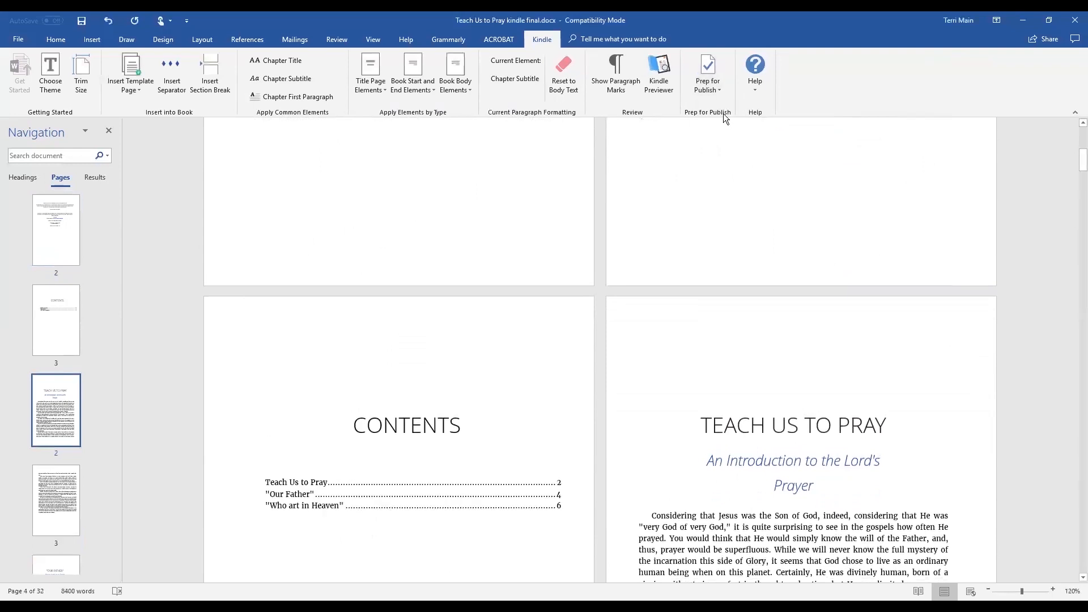
Modify the KChapterSubtitle style used by "An Introduction to the Lord's Prayer" to be bold, non-italic and black.
scroll(574, 536, "down", 3)
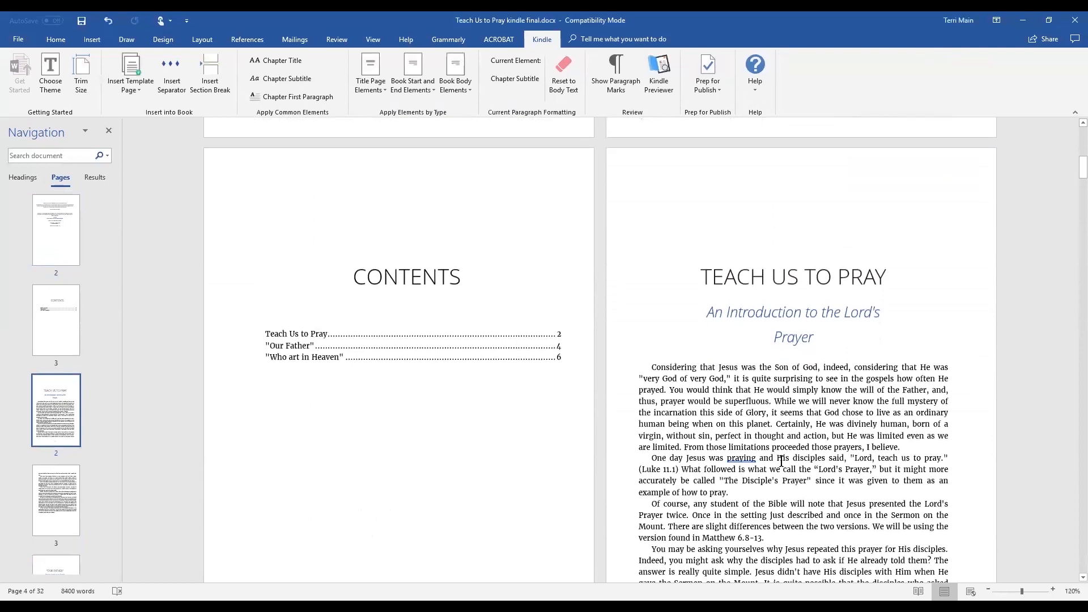
scroll(781, 460, "down", 1)
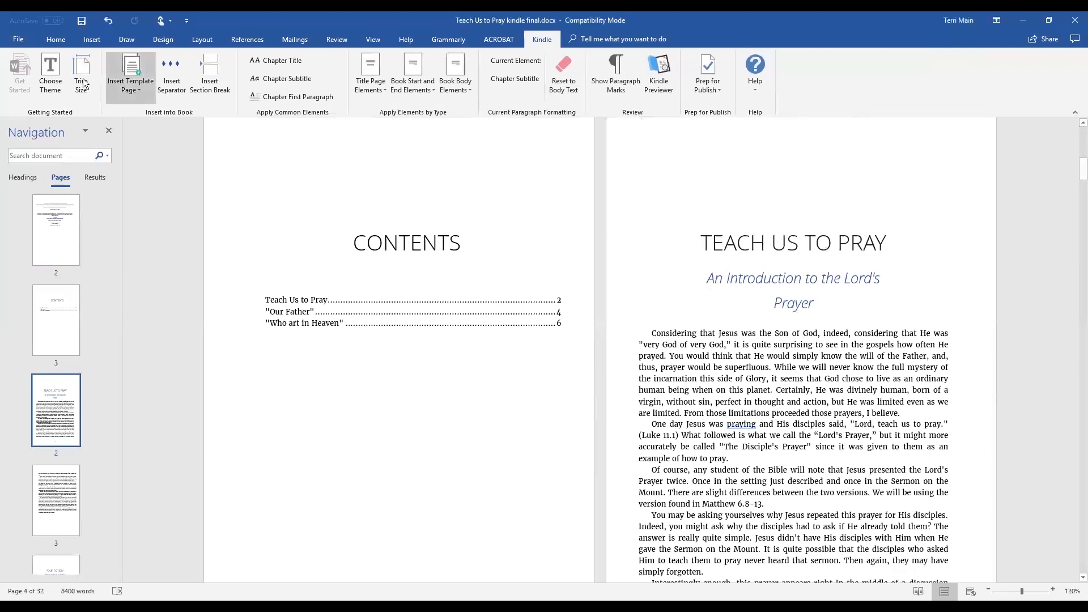
left_click(49, 41)
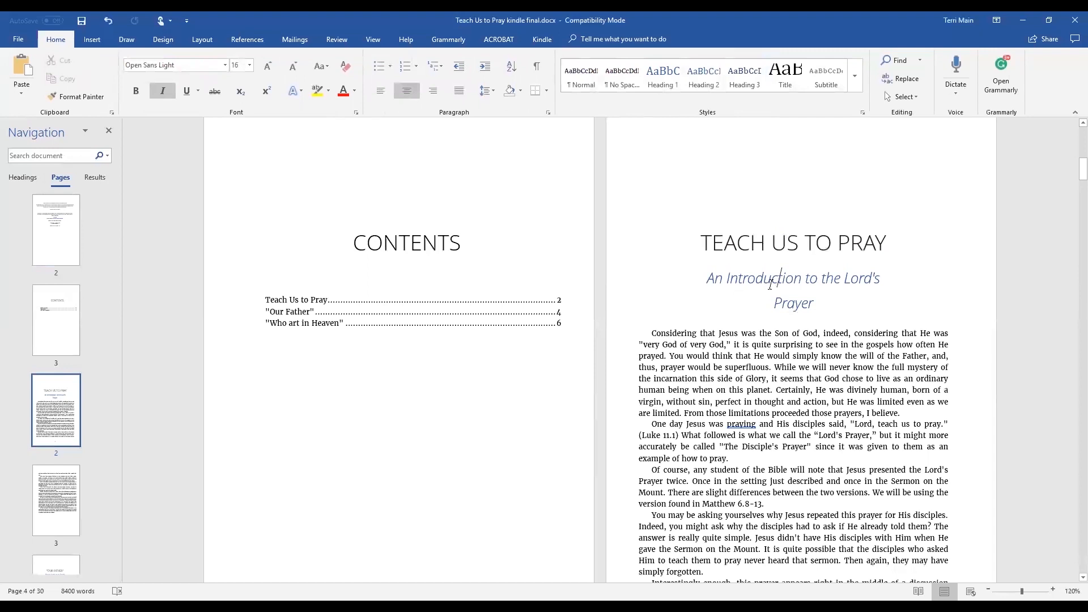
left_click(855, 78)
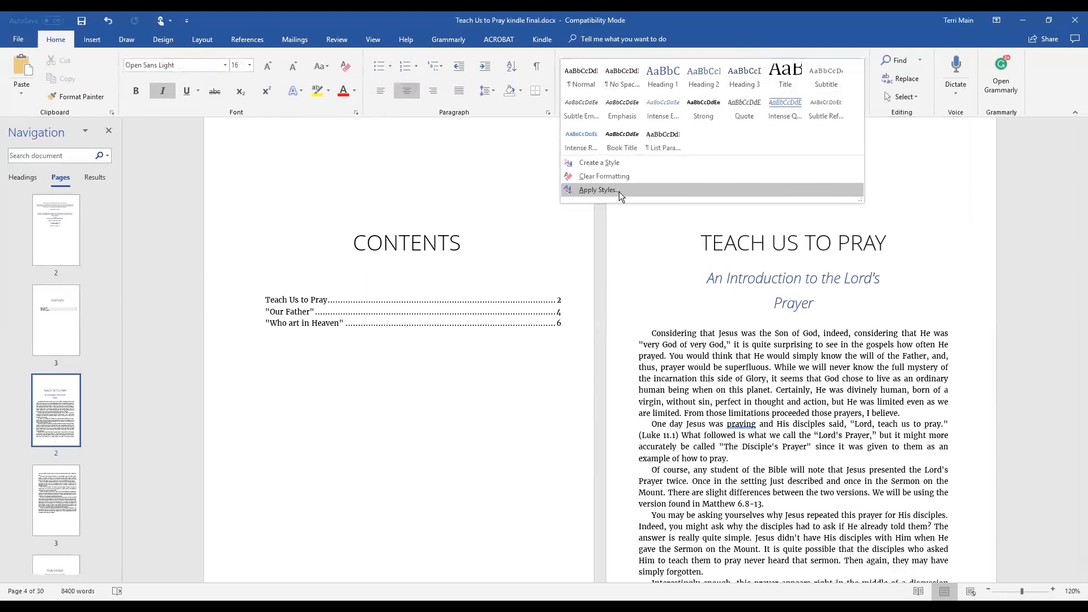
left_click(597, 190)
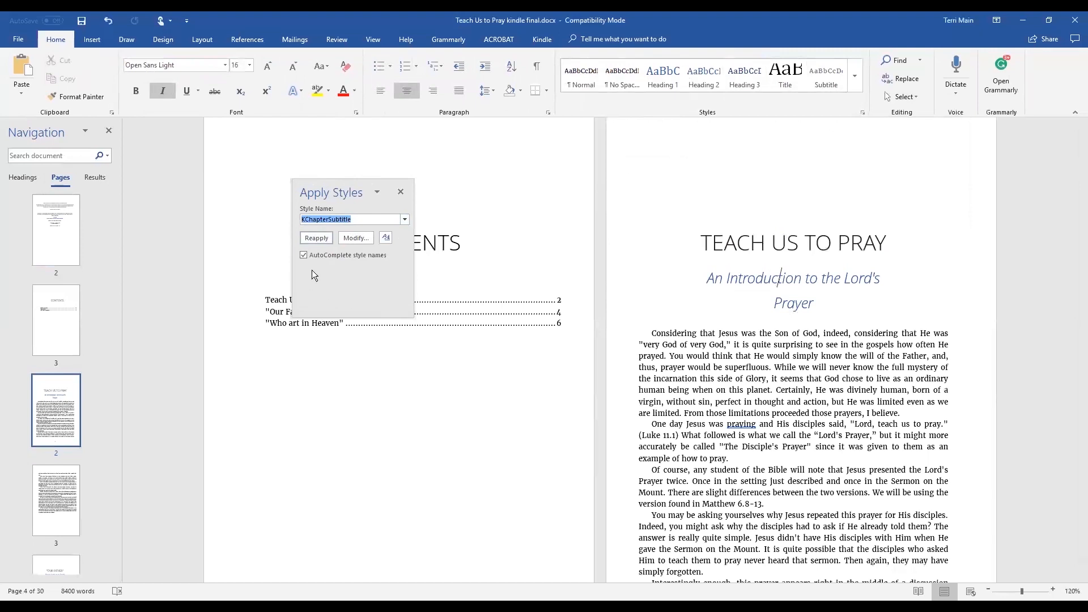
left_click(357, 238)
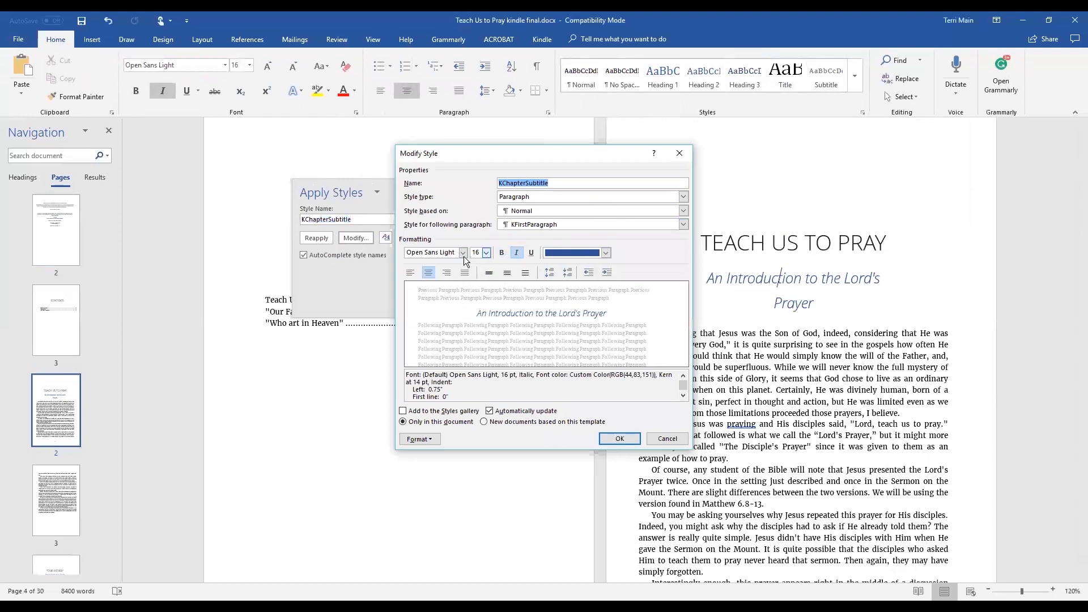
left_click(517, 253)
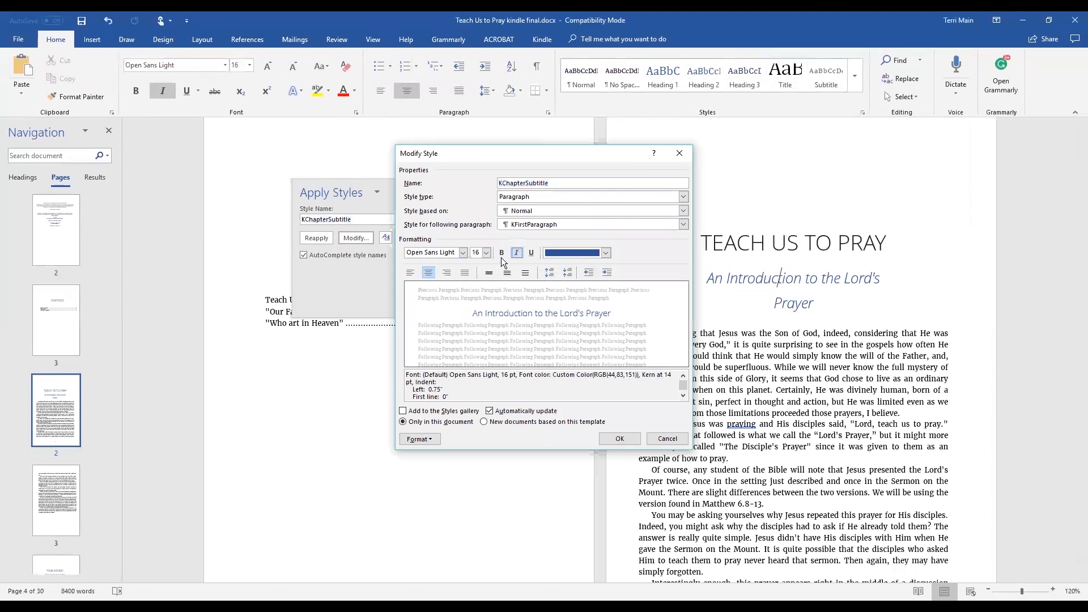
left_click(501, 254)
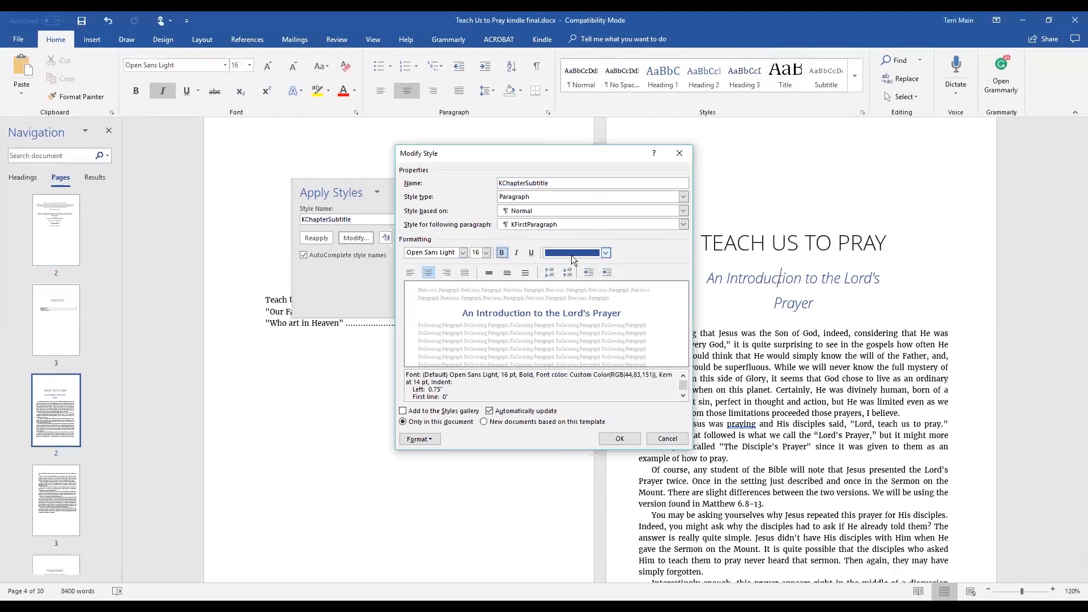
left_click(575, 255)
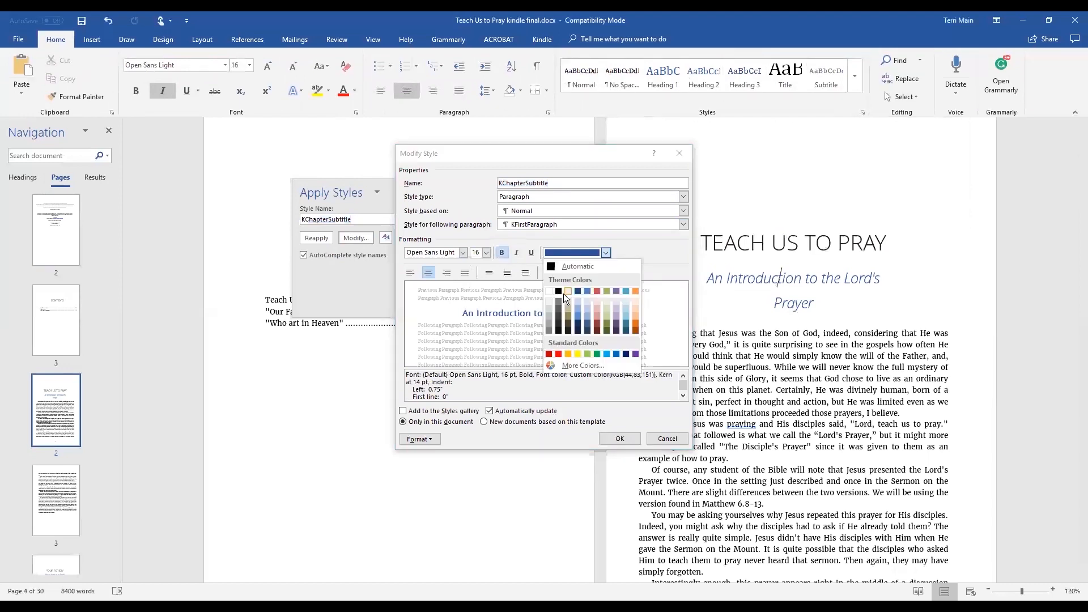
left_click(559, 292)
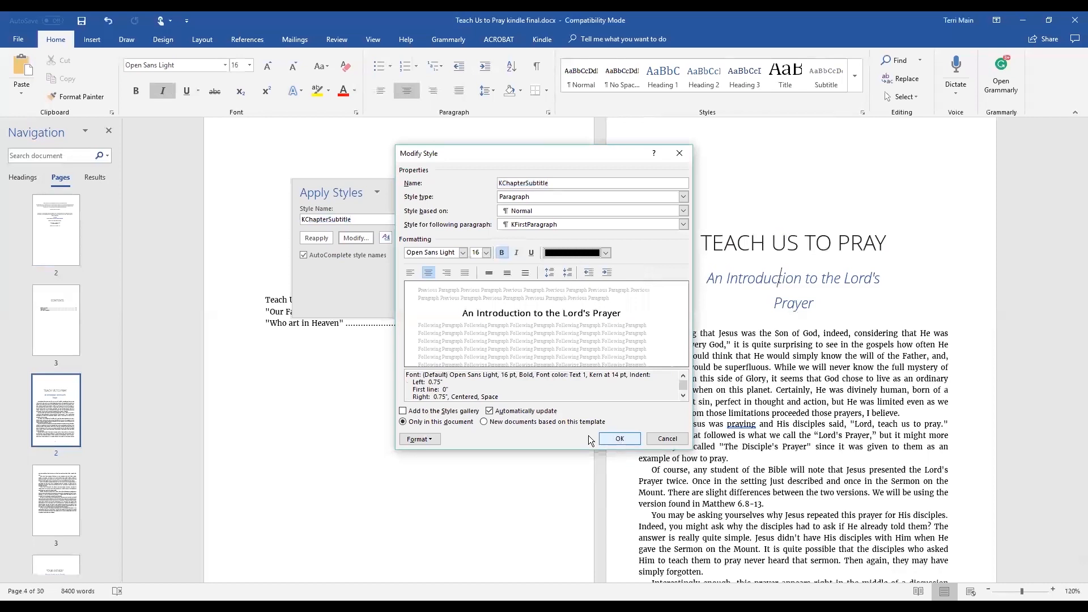
left_click(620, 438)
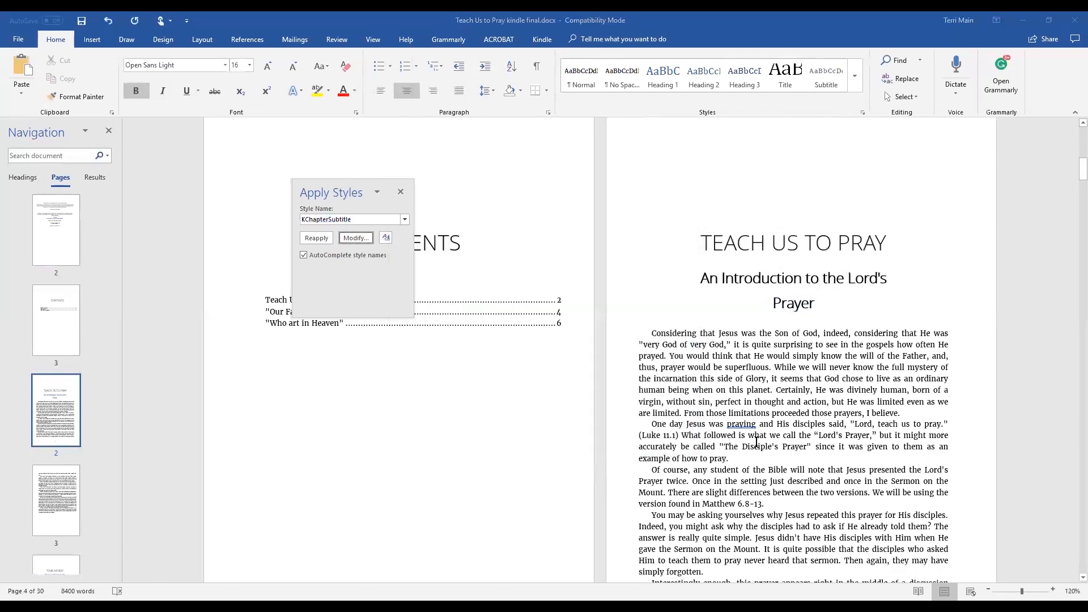
Review the chapter subtitles and Study Questions headings throughout the manuscript to check the modified subtitle style.
scroll(756, 441, "down", 10)
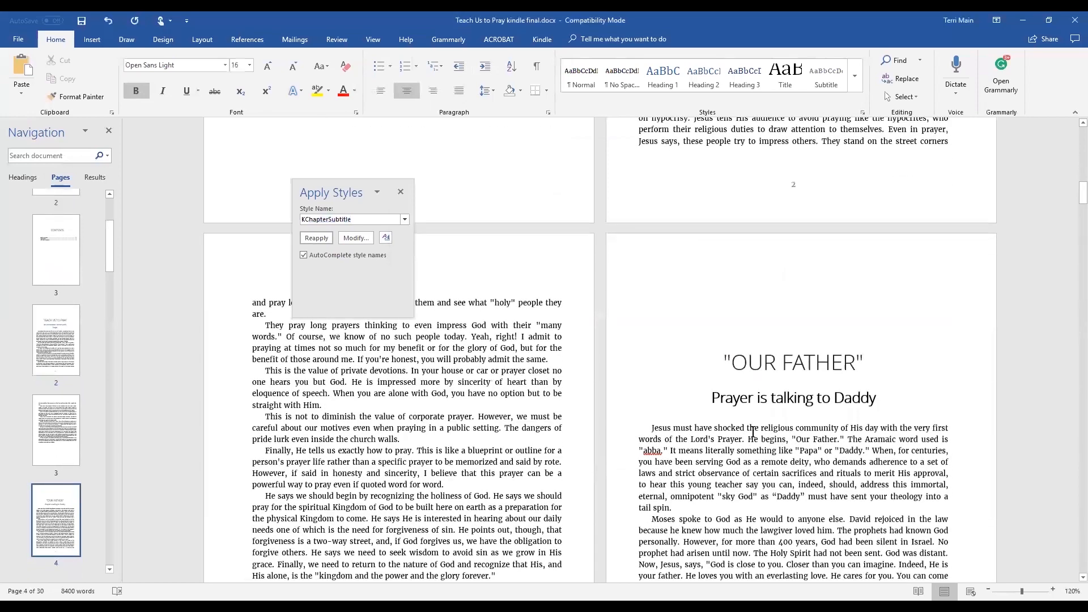
scroll(753, 432, "down", 10)
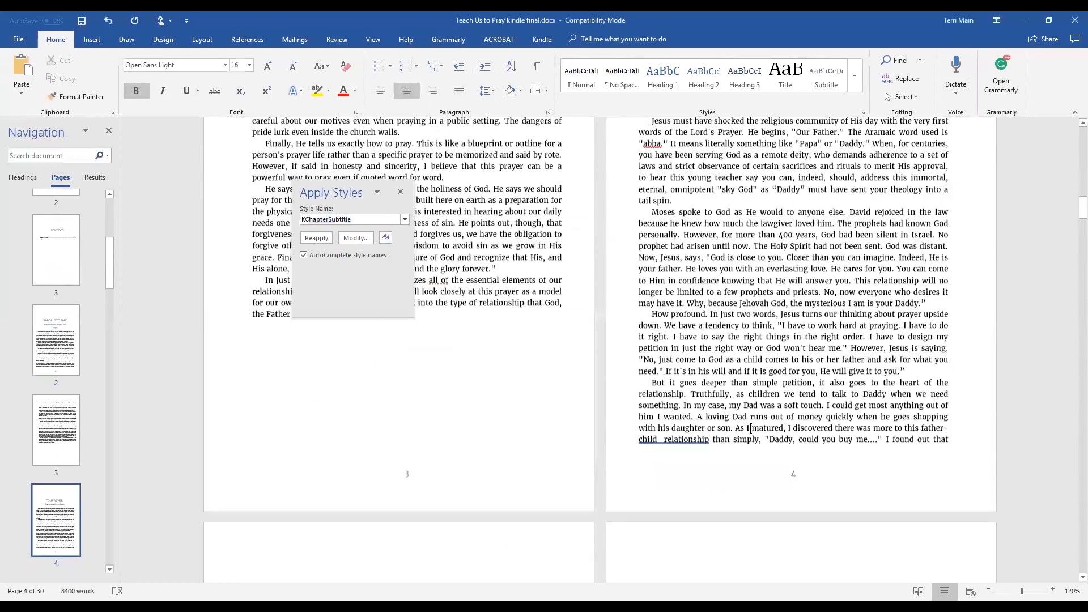
scroll(747, 426, "down", 10)
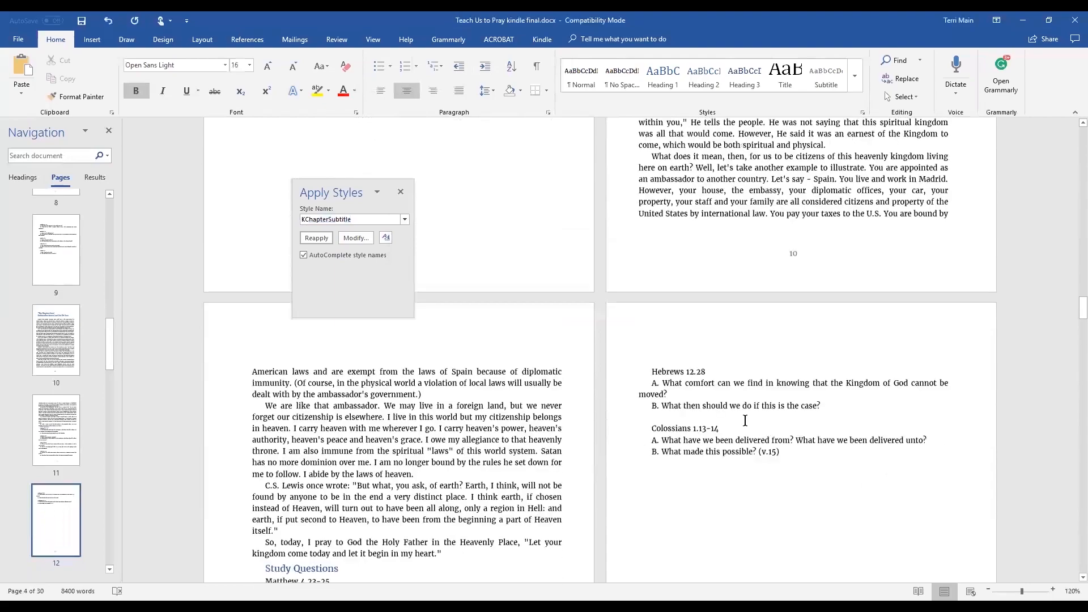
scroll(745, 420, "up", 10)
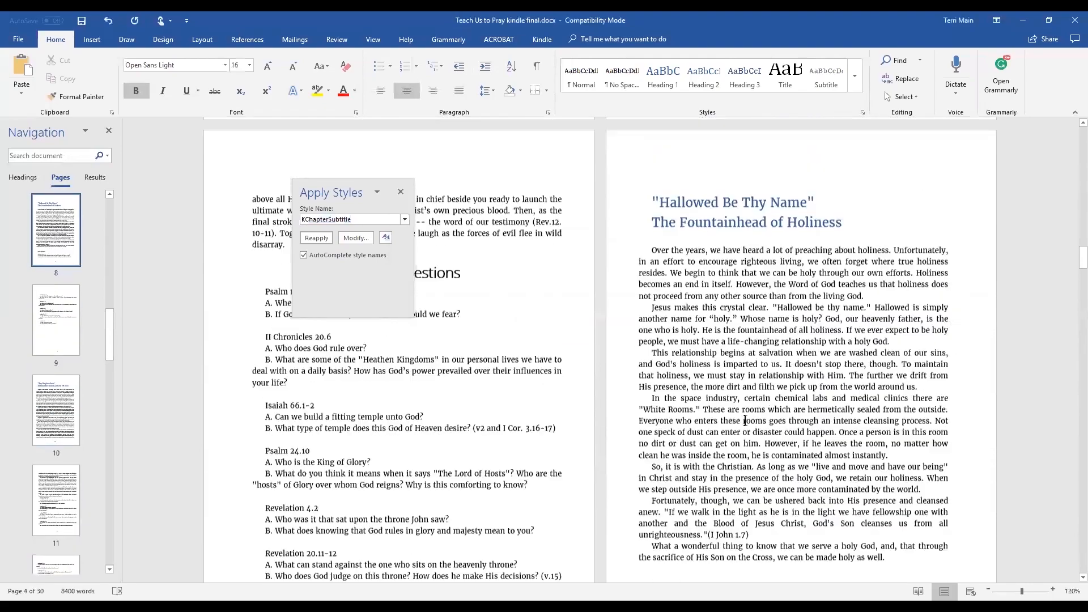
scroll(748, 425, "down", 4)
scroll(745, 422, "up", 12)
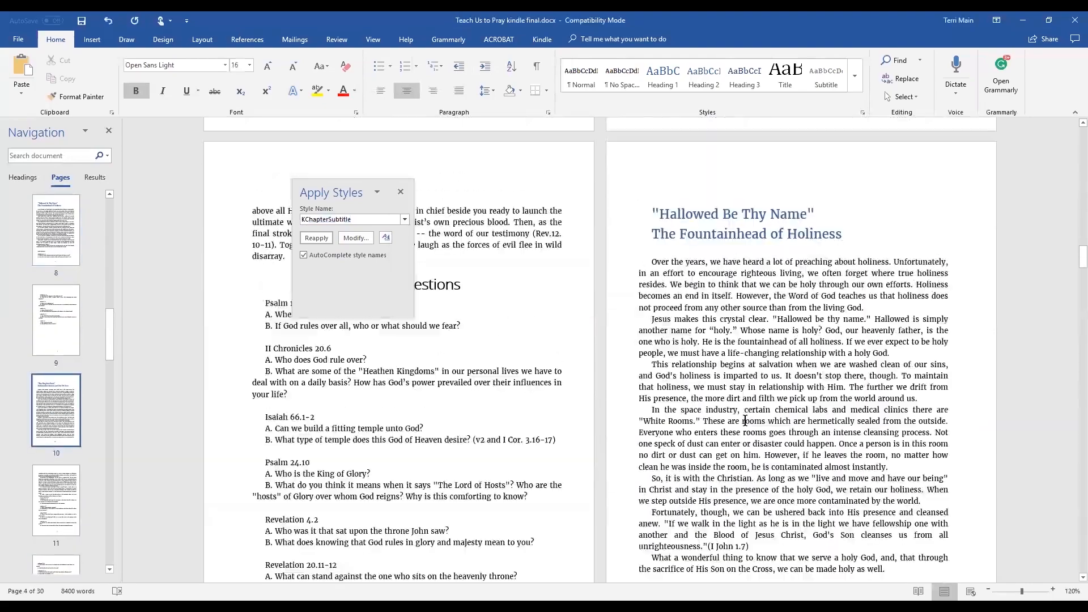
scroll(745, 421, "up", 12)
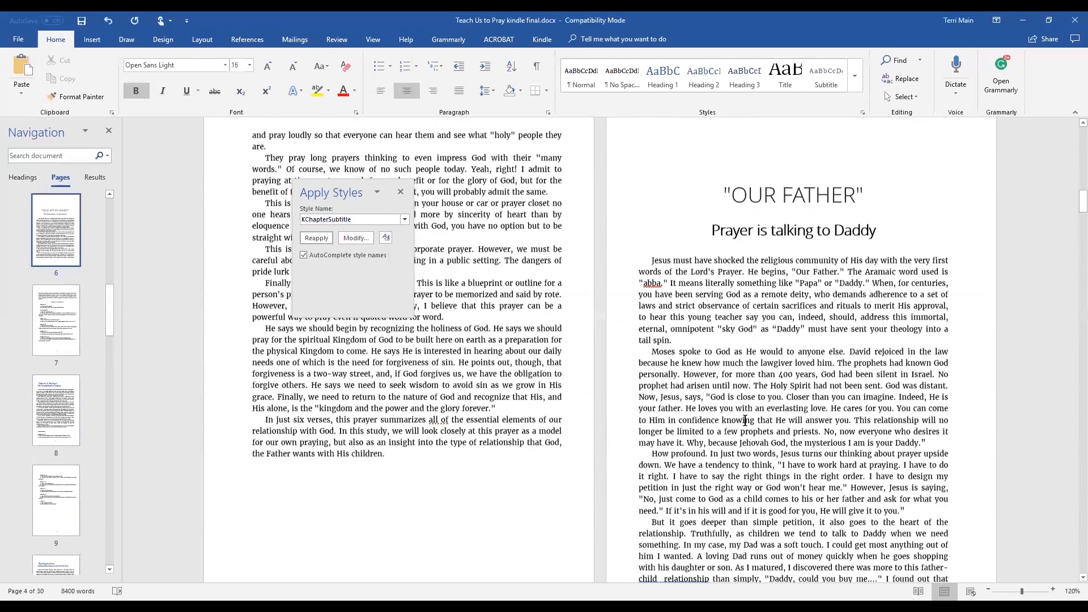
scroll(745, 420, "up", 10)
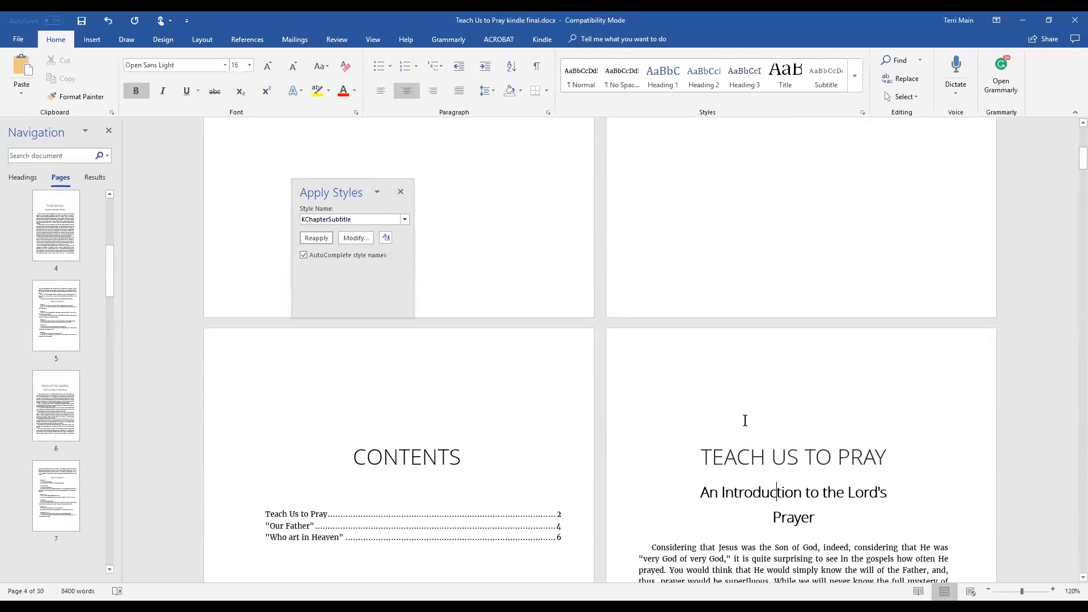